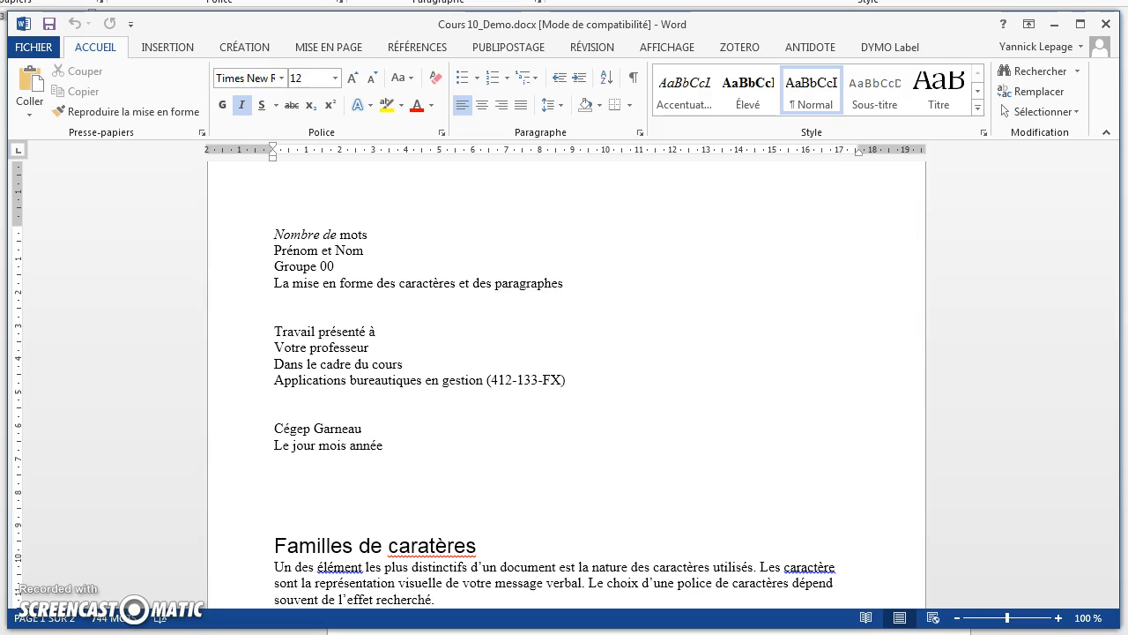
Step: Insert a next-page section break after "Le jour mois année" at the end of the title page text
left_click(385, 445)
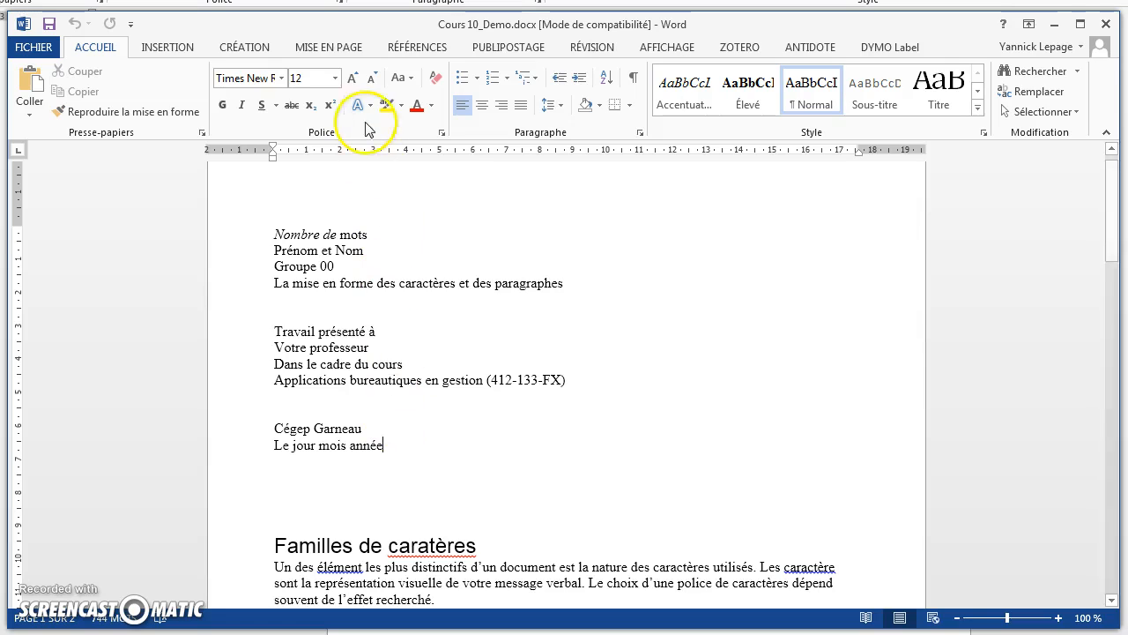
left_click(328, 49)
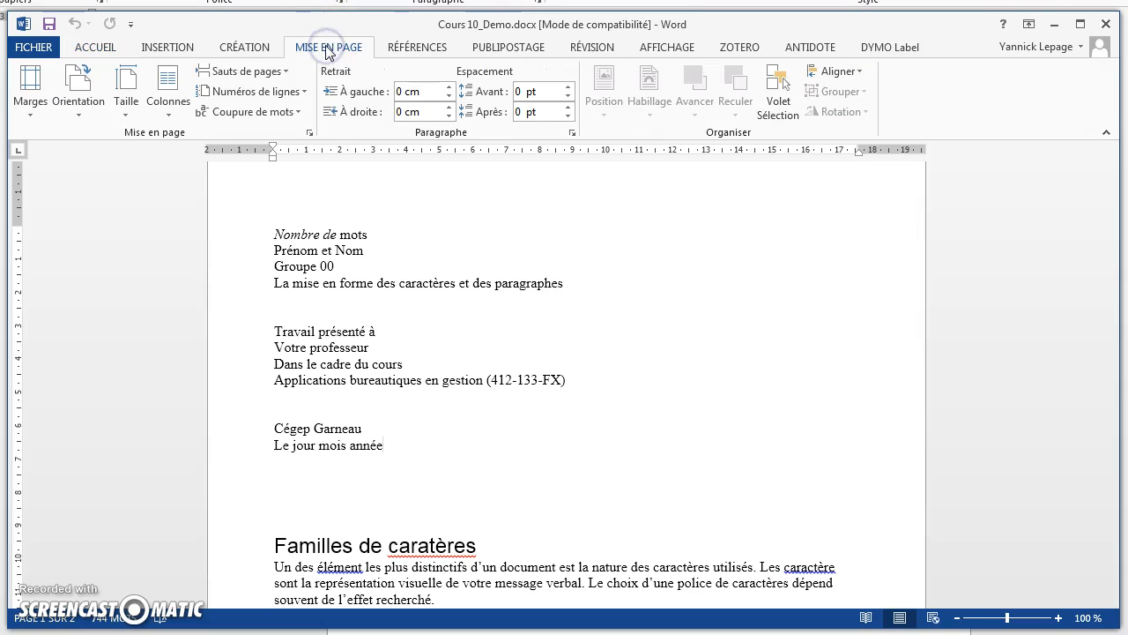
left_click(283, 72)
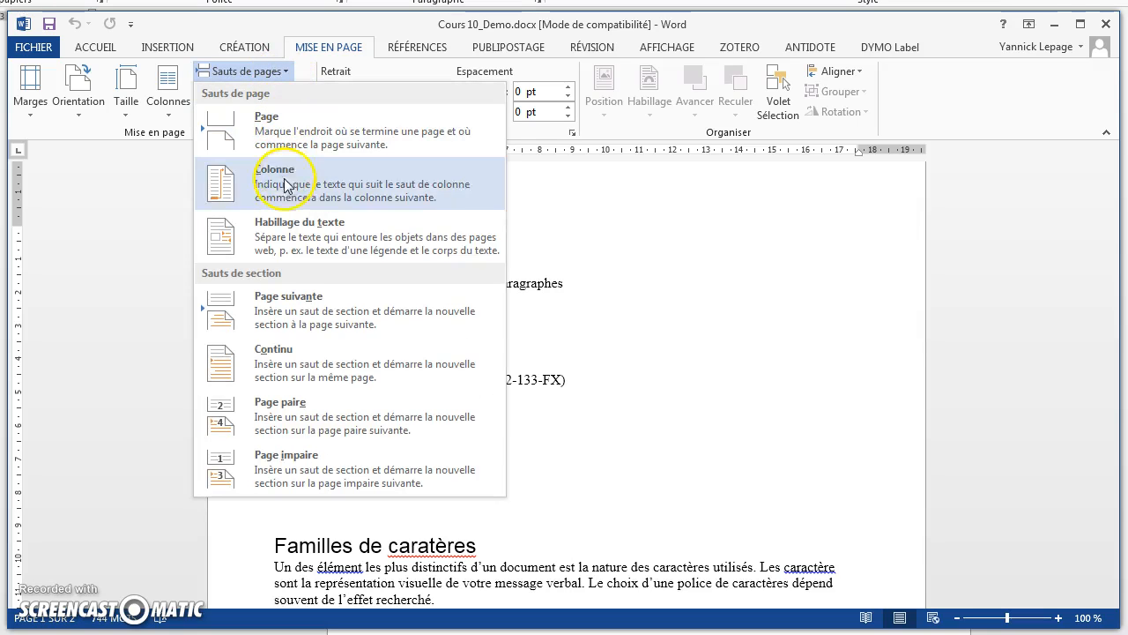
left_click(275, 307)
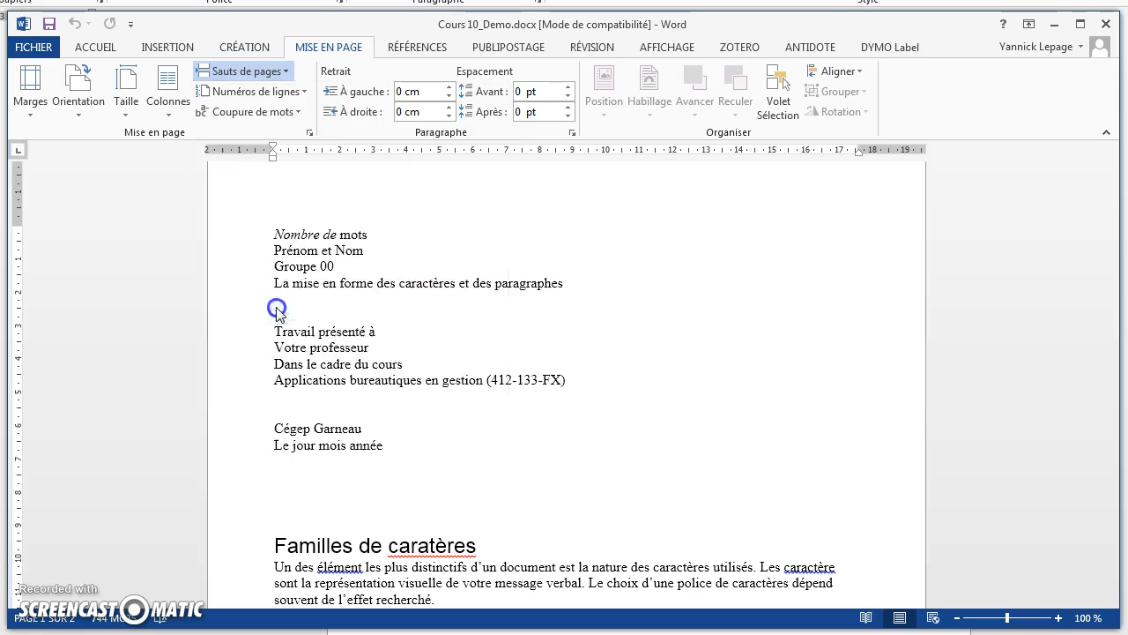
scroll(388, 365, "up", 5)
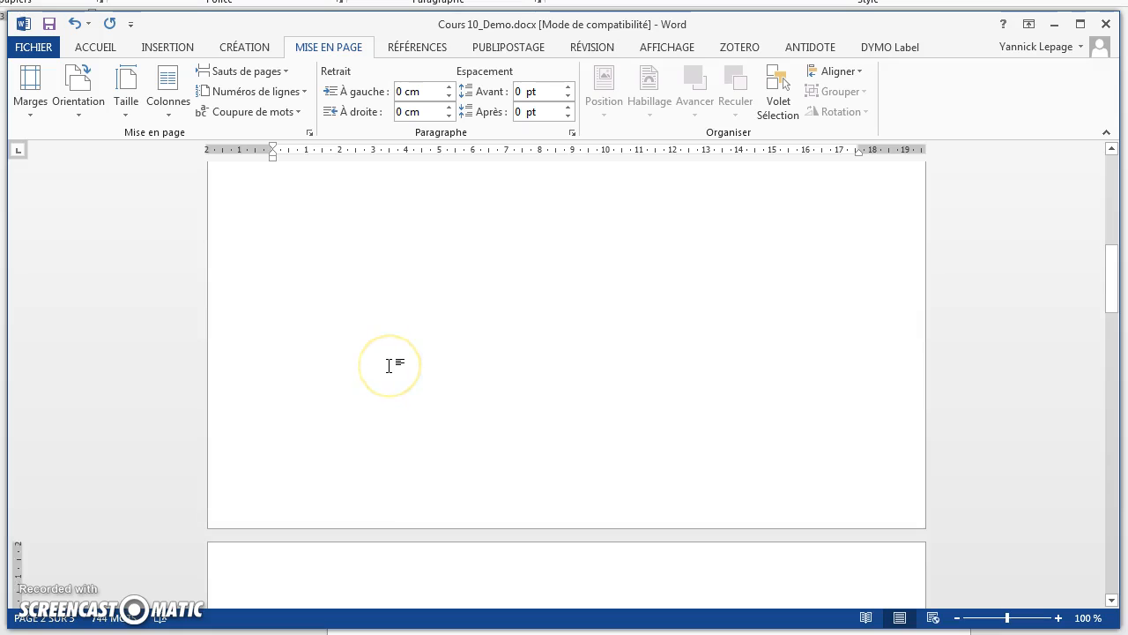
scroll(390, 366, "up", 3)
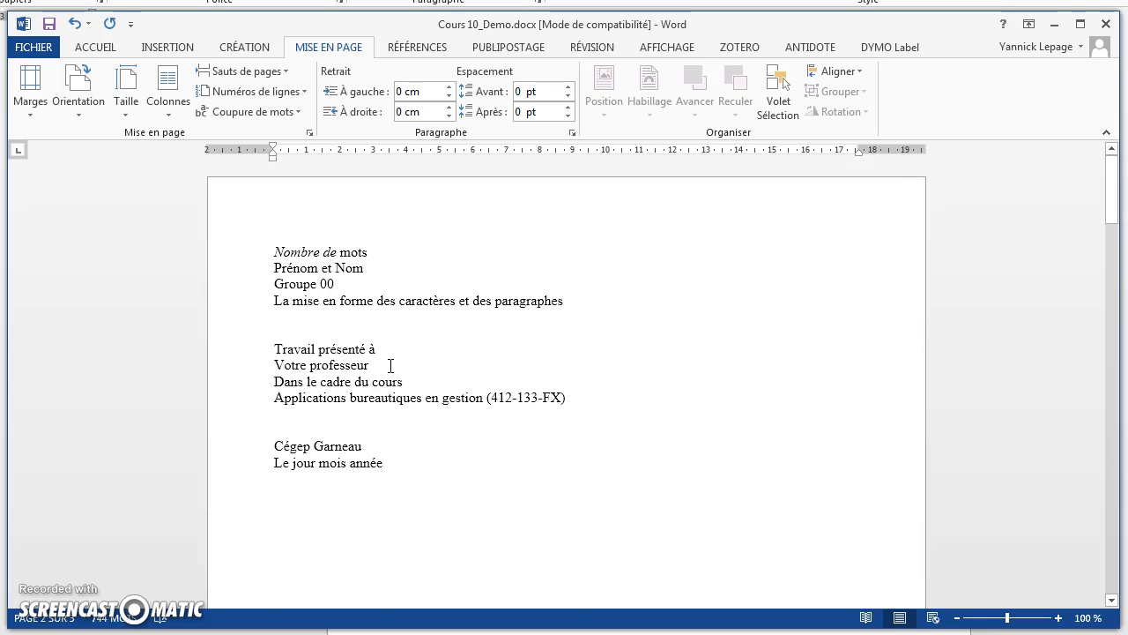
scroll(390, 366, "down", 20)
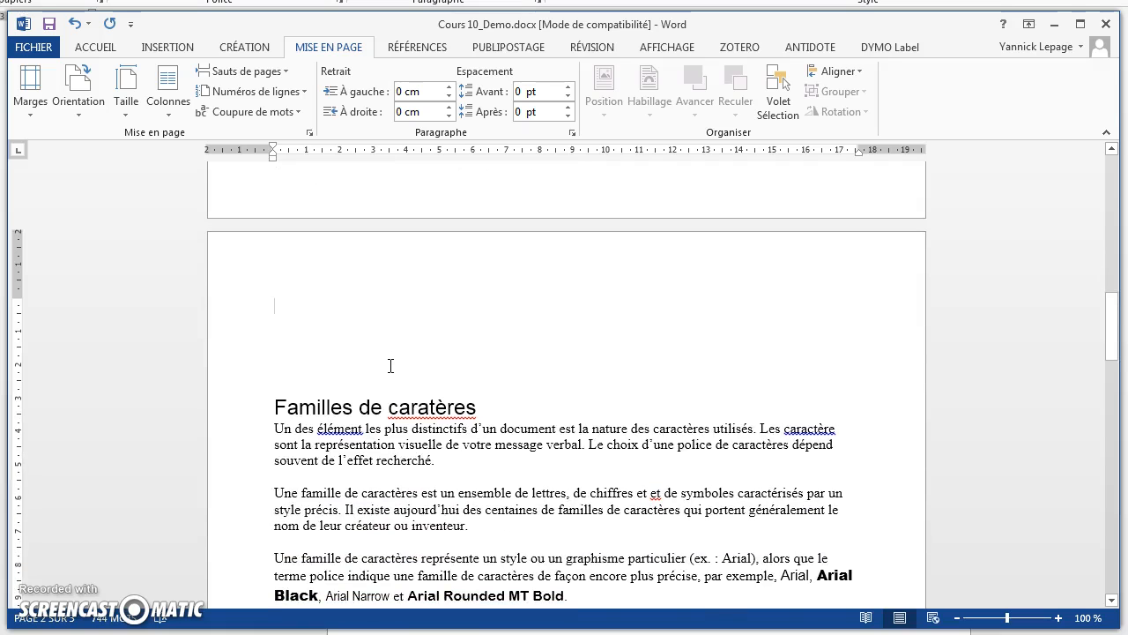
scroll(391, 366, "up", 15)
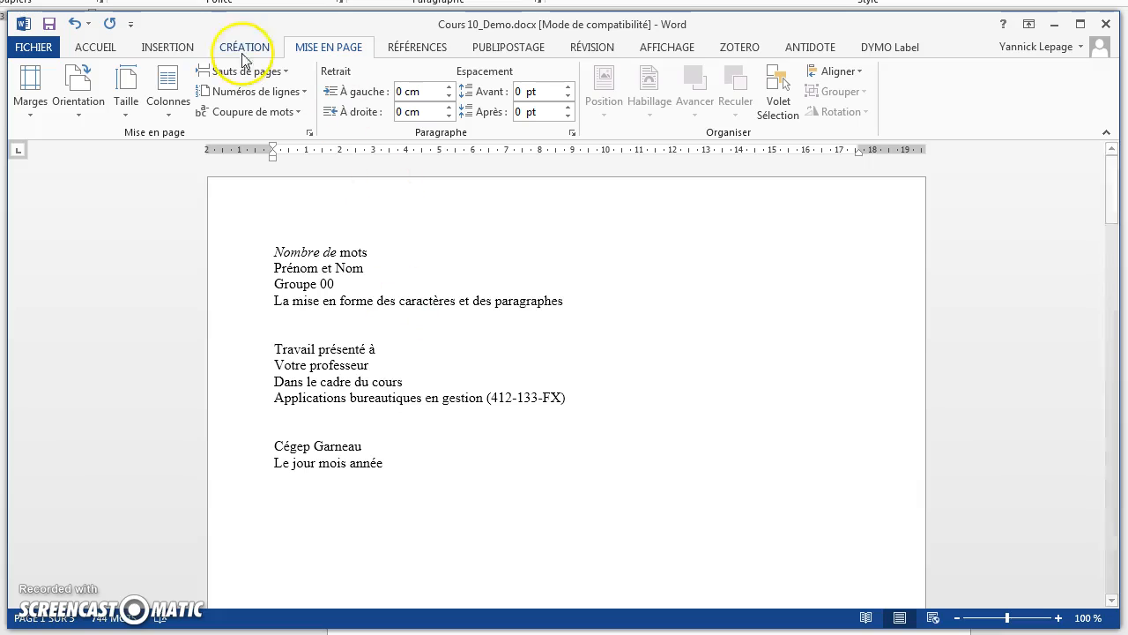
Step: Show the paragraph marks and hidden formatting symbols, and place the cursor on the section break line
left_click(87, 49)
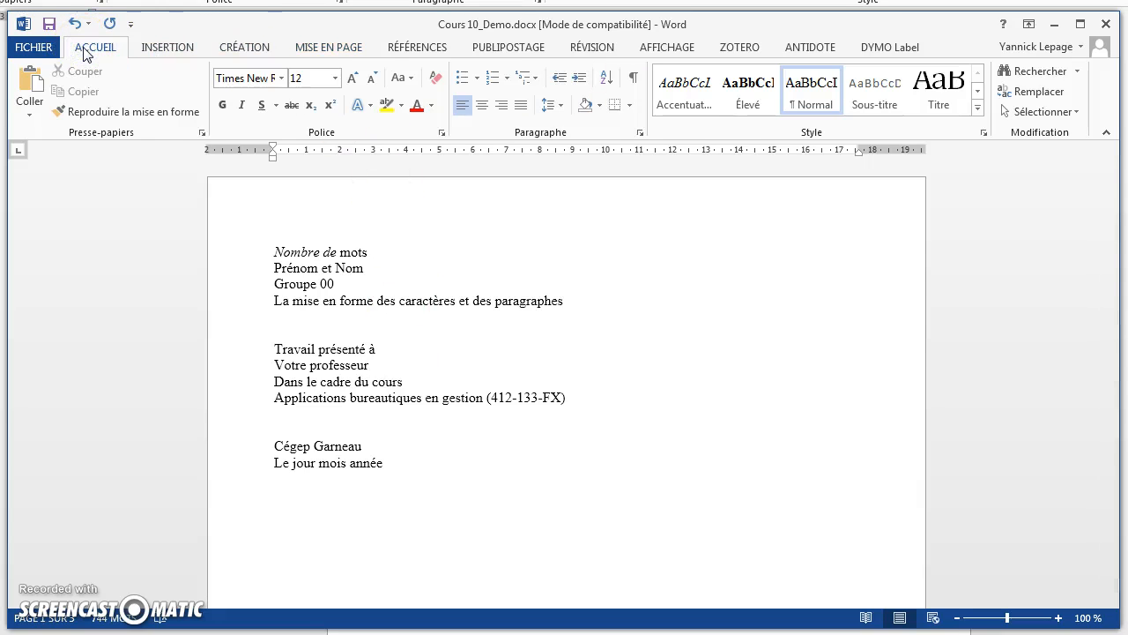
left_click(633, 78)
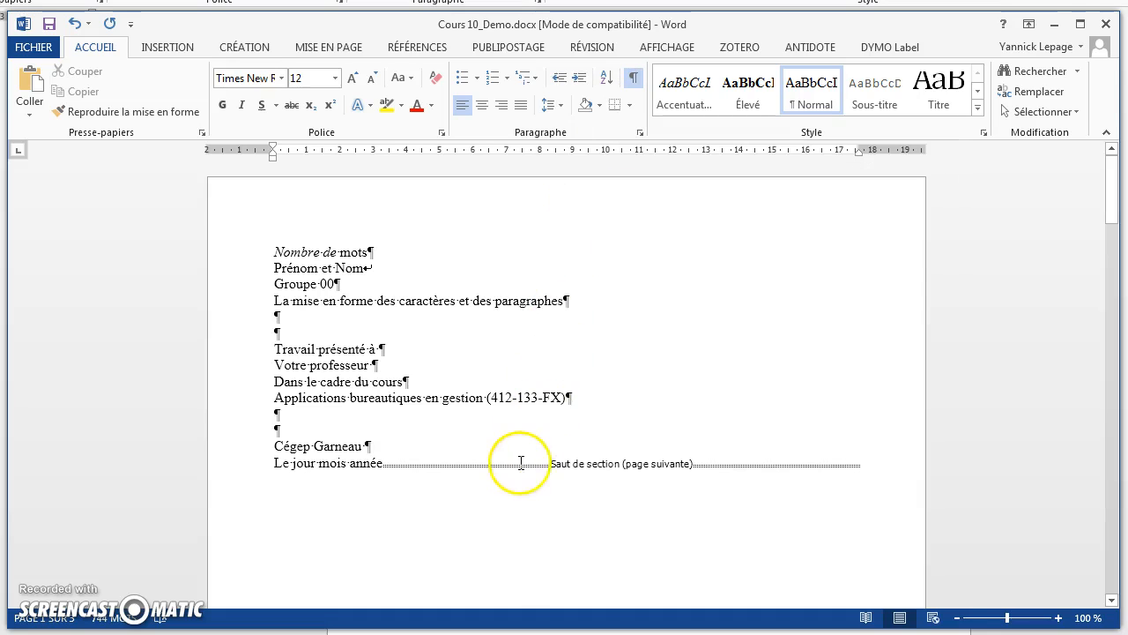
left_click(631, 468)
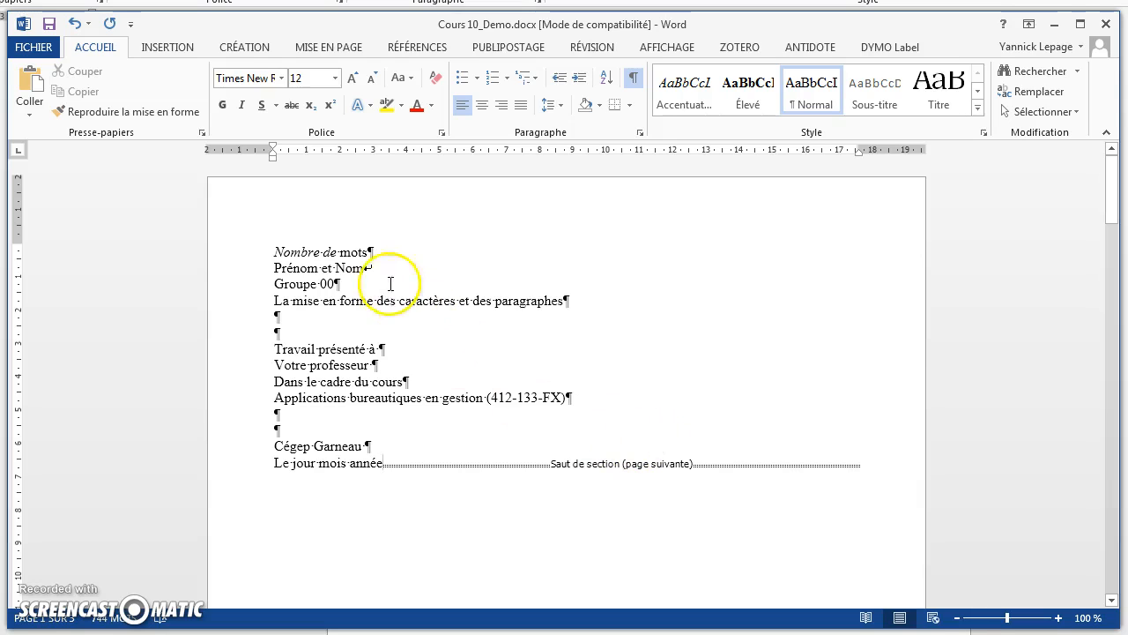
Step: Right-align the "Nombre de mots" line on the title page
left_click(277, 248)
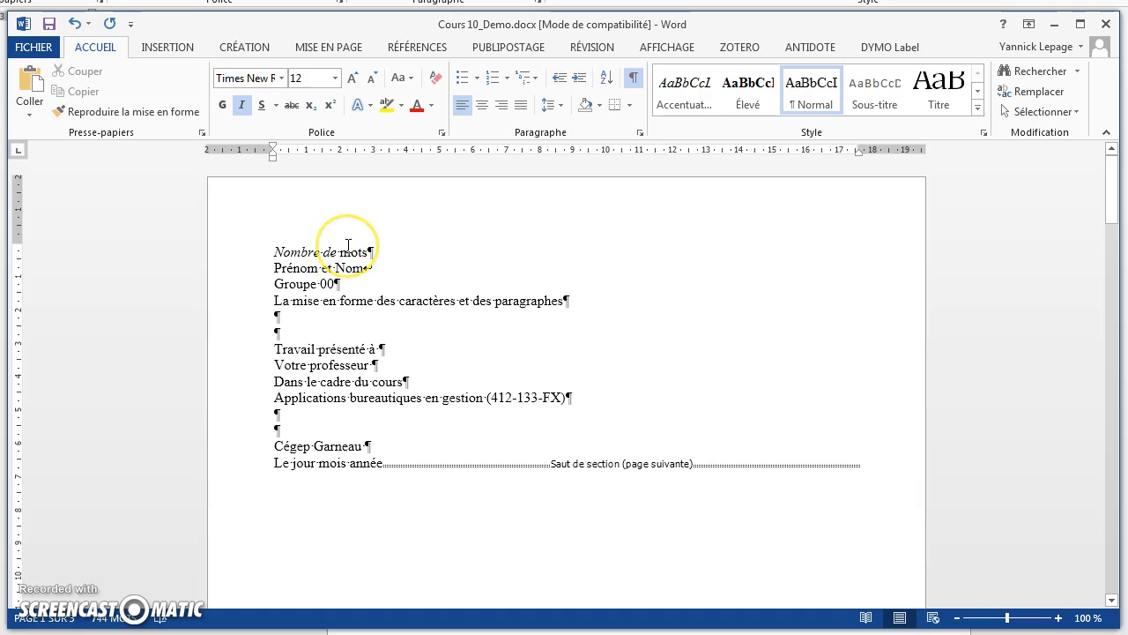
left_click(503, 115)
left_click(501, 106)
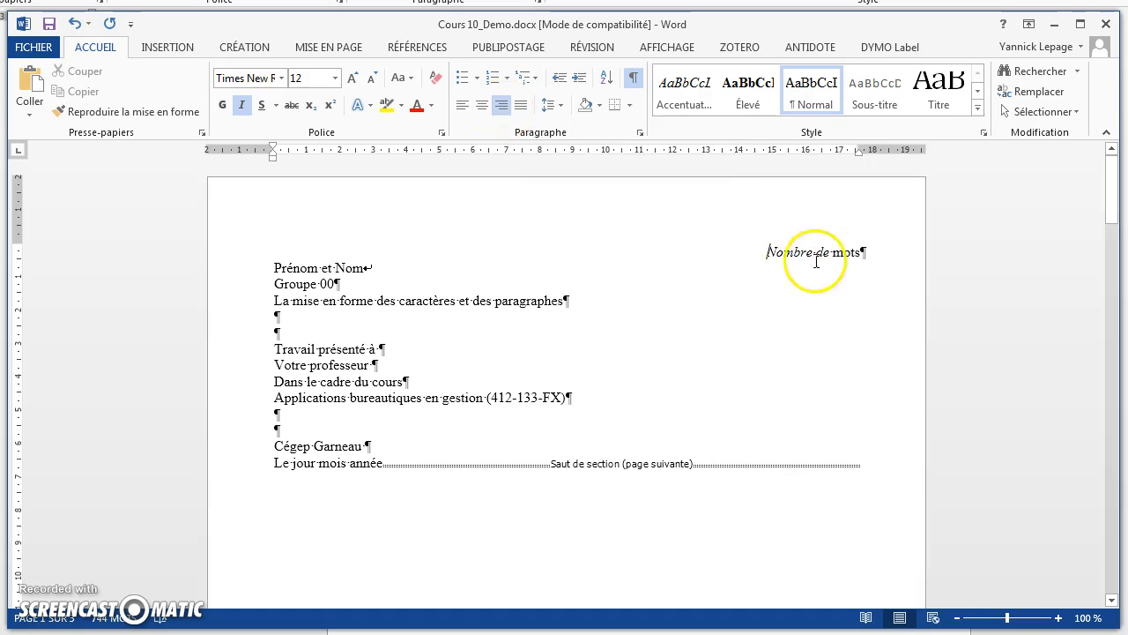
left_click(766, 252)
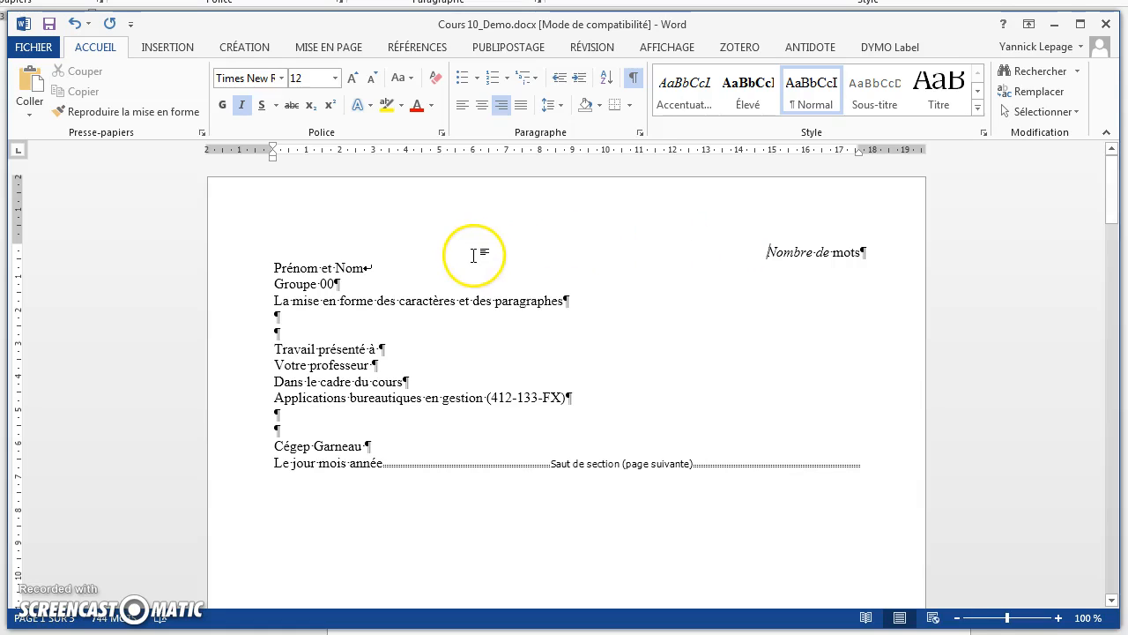
Step: Replace the paragraph marks after "Travail présenté à", "Votre professeur" and "Dans le cadre du cours" with manual line breaks
left_click(368, 268)
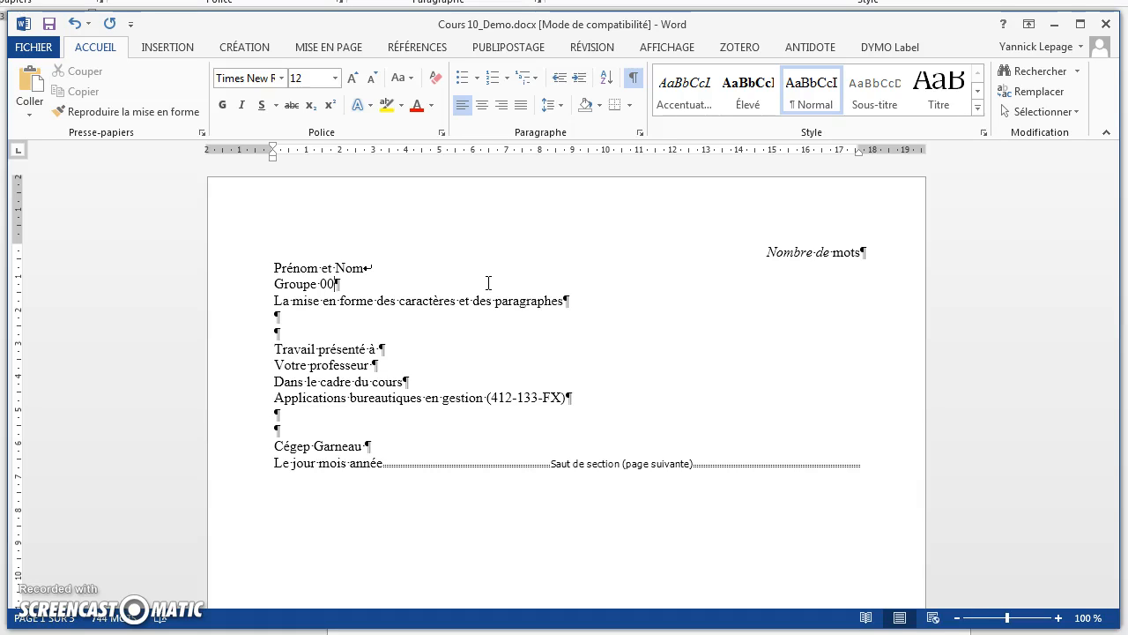
key("Up")
key("Down")
key("shift+Right")
key("shift+Return")
key("Right")
key("Right")
key("Right")
key("Right")
key("Right")
key("Right")
key("Right")
key("Right")
key("shift+Return")
key("Right")
key("Right")
key("Right")
key("Right")
key("Right")
key("Right")
key("Right")
key("Right")
key("Right")
key("Right")
key("Right")
key("Right")
key("Right")
key("Right")
key("Right")
key("shift+Right")
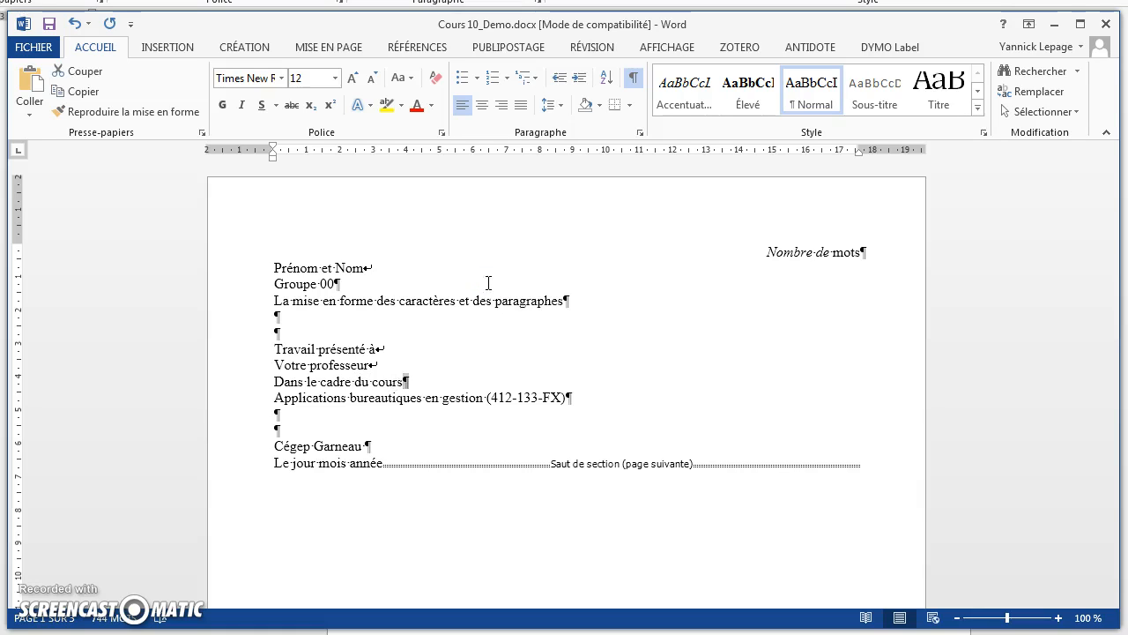
key("shift+Return")
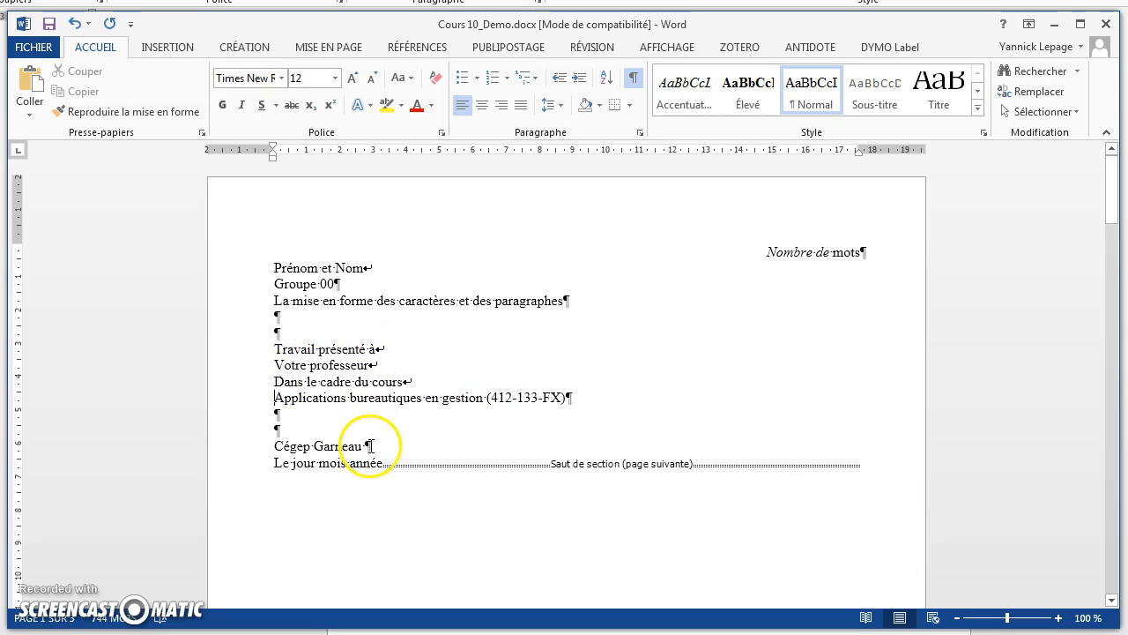
Step: Replace the trailing space and paragraph mark after "Cégep Garneau" with a manual line break
left_click(367, 446)
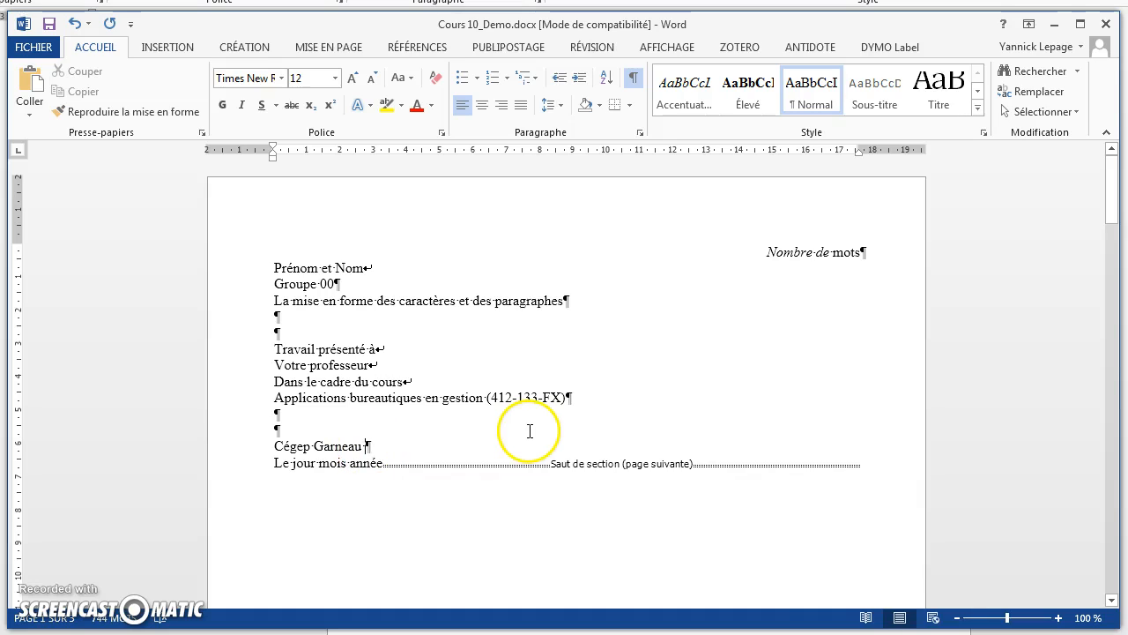
key("shift+Left")
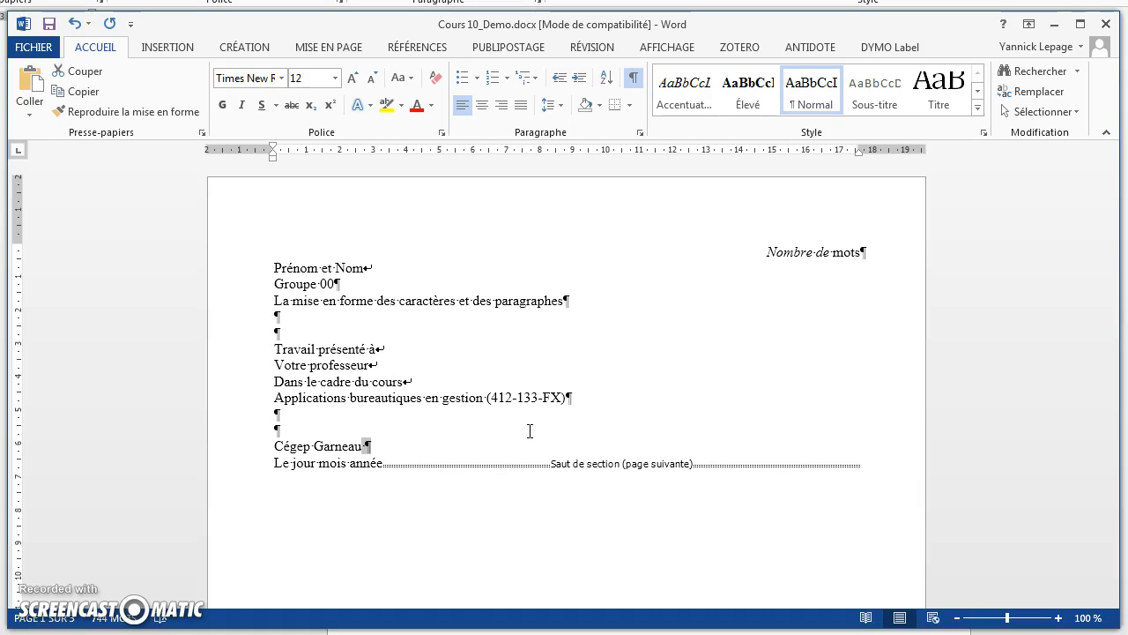
key("shift+Return")
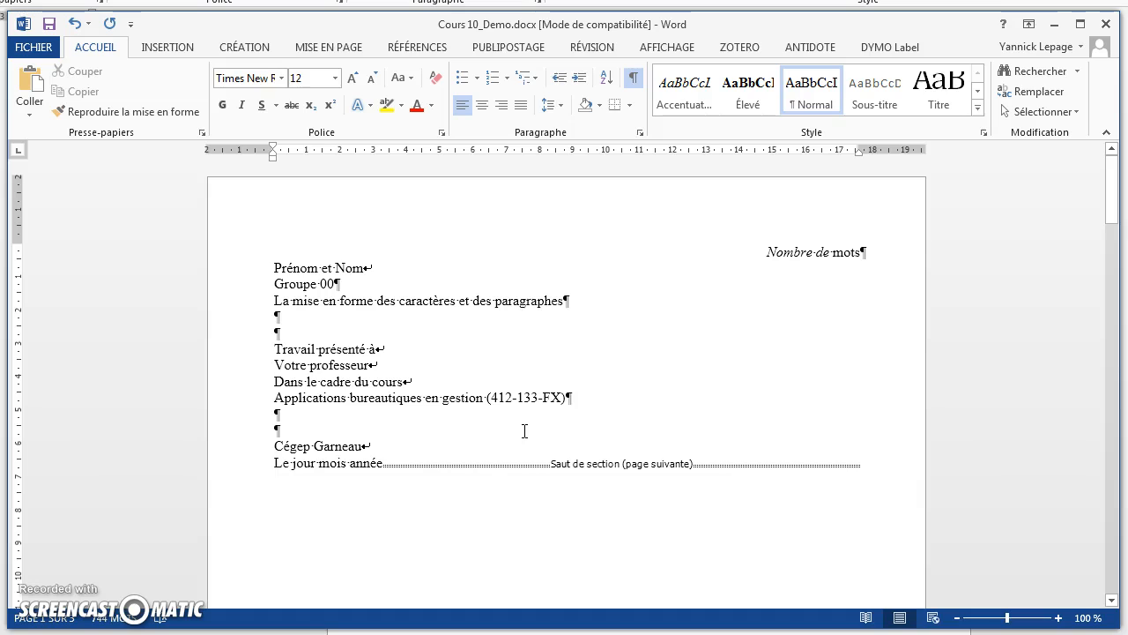
Step: Set the title page section's vertical alignment to Justifié, applied to this section only
left_click(319, 47)
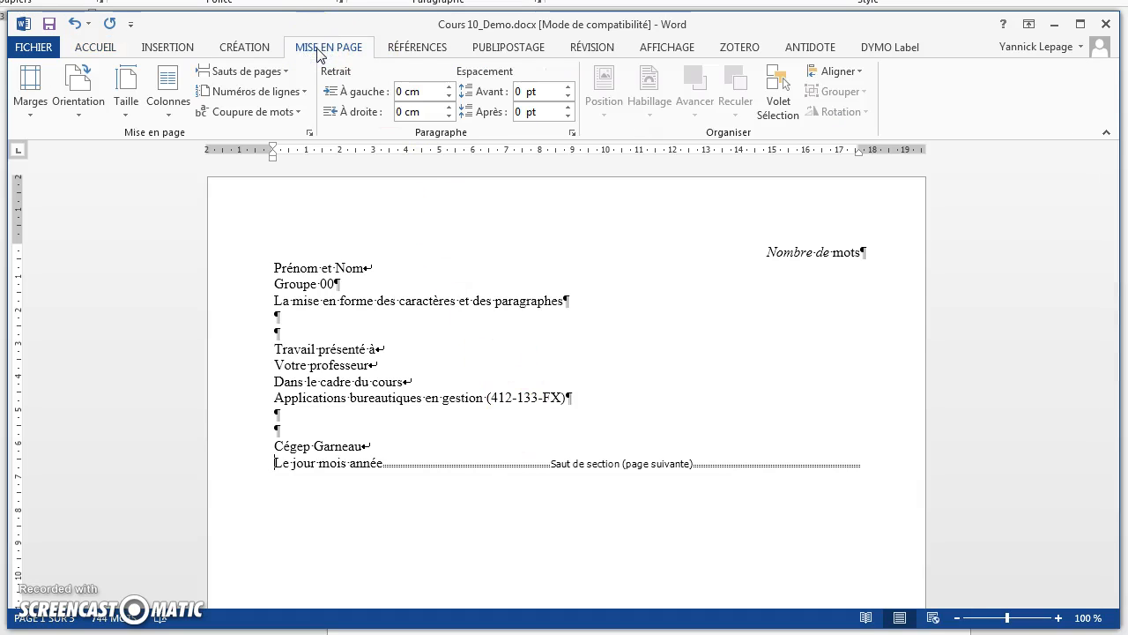
left_click(310, 134)
left_click_drag(344, 0, 605, 75)
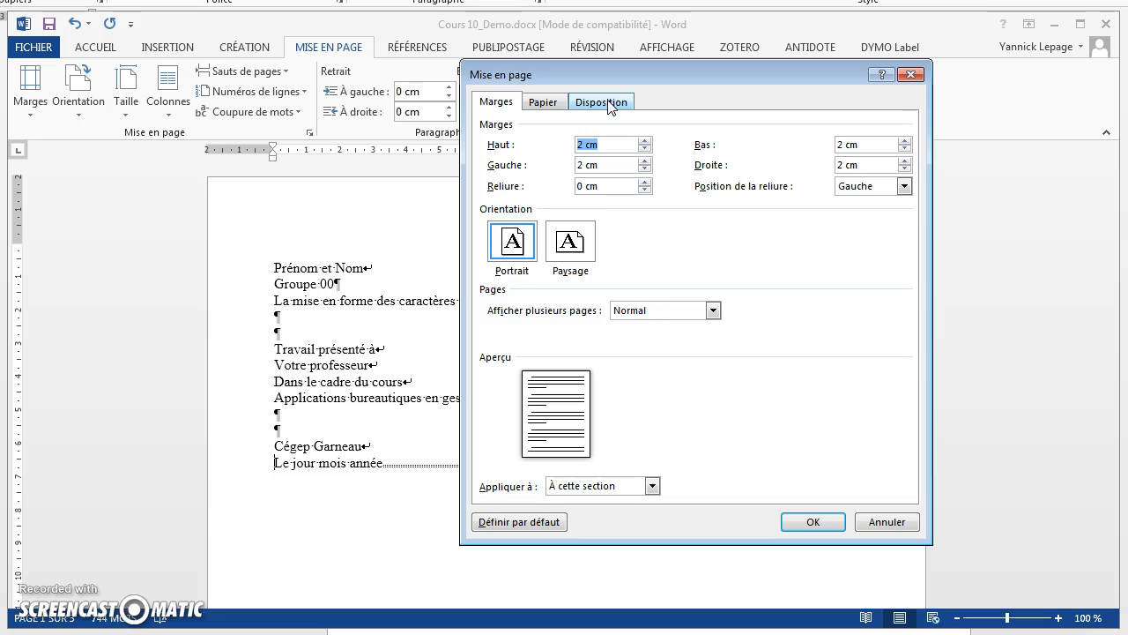
left_click(608, 104)
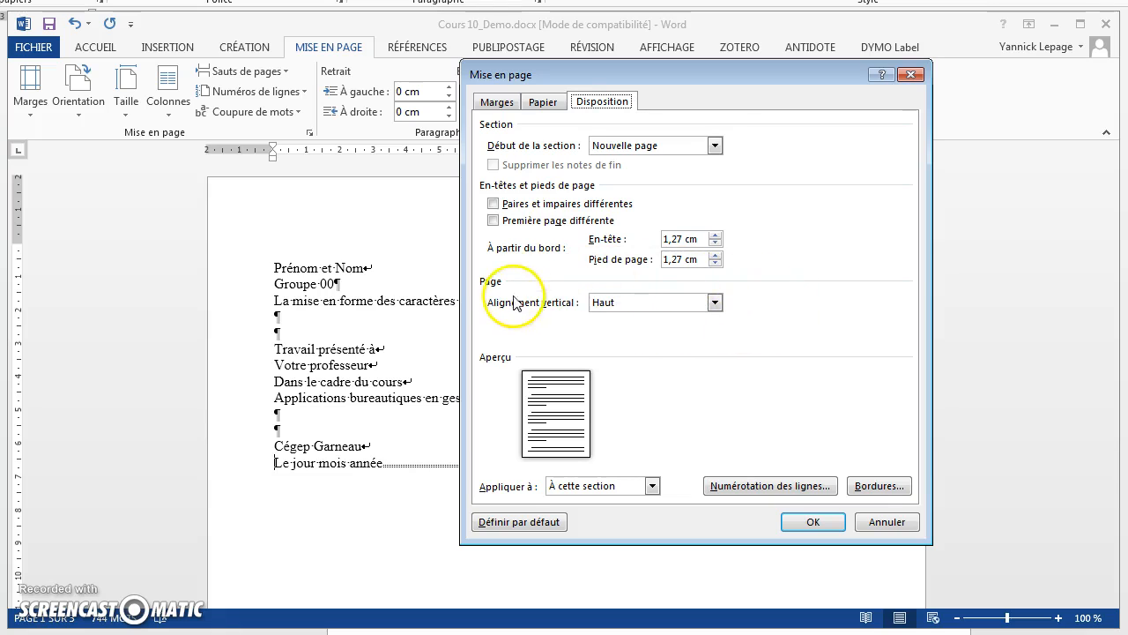
left_click(714, 302)
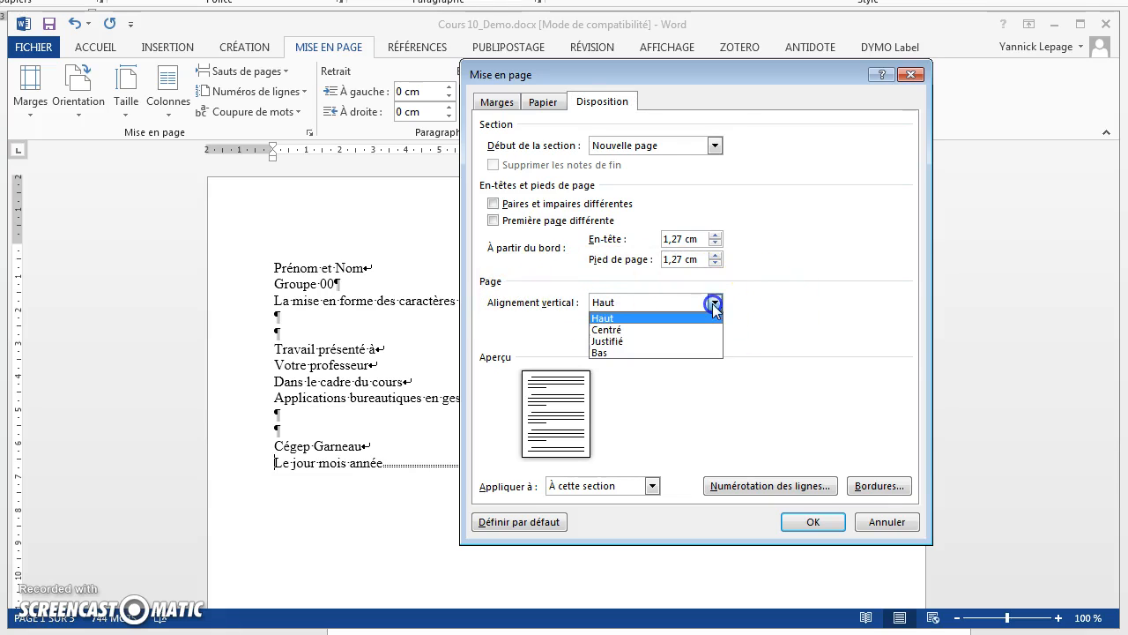
left_click(674, 340)
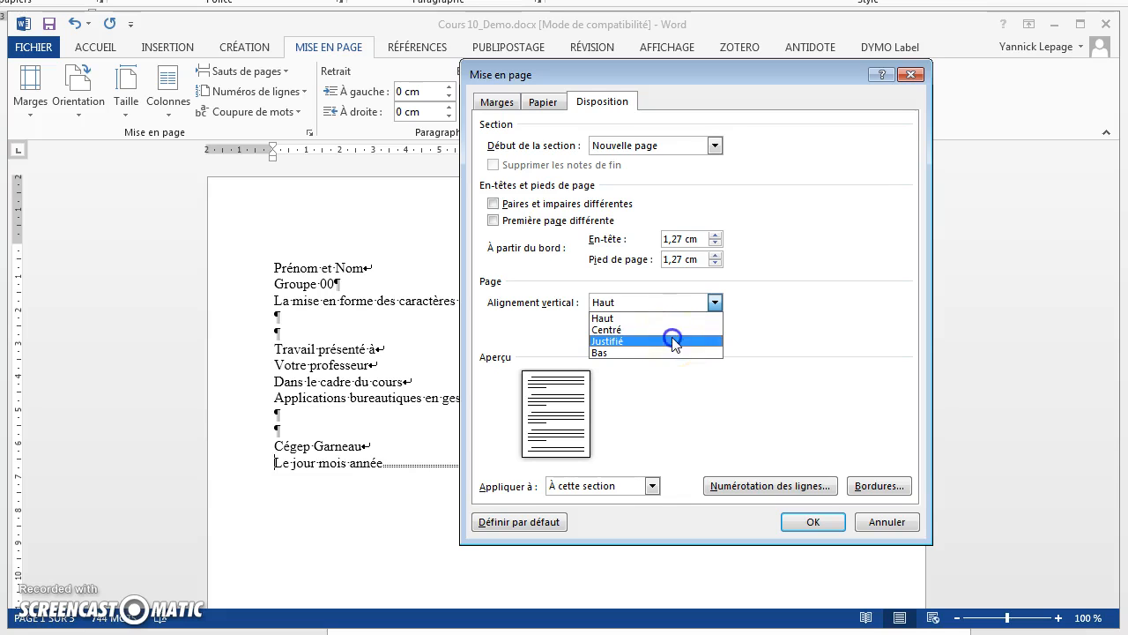
left_click(804, 522)
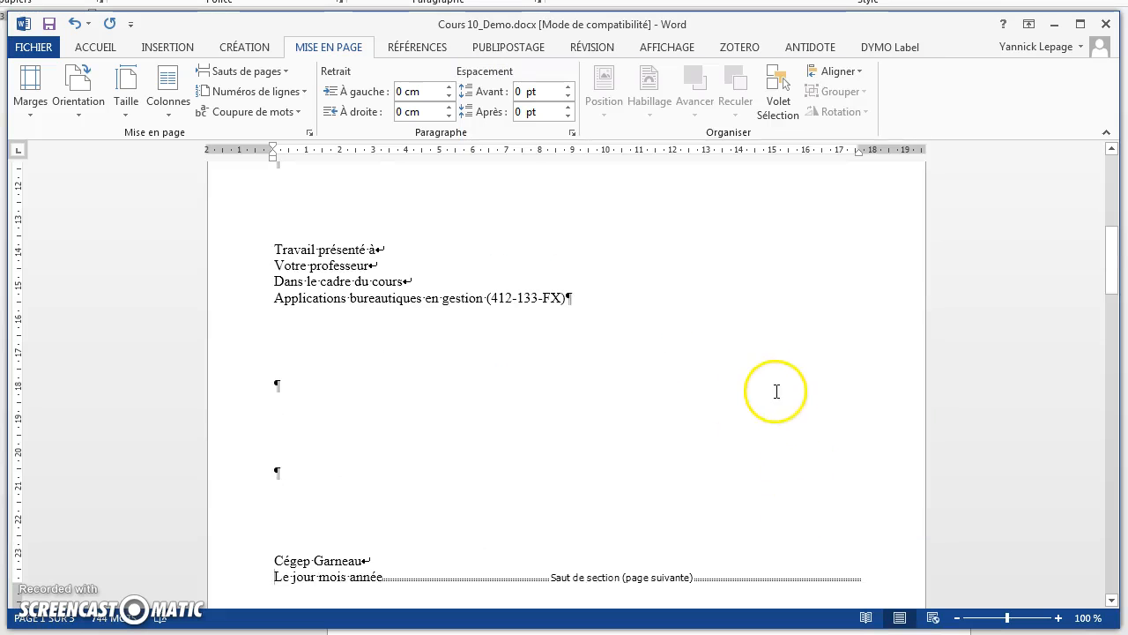
Step: Centre all title page lines from "Prénom et Nom" through "Le jour mois année" horizontally
scroll(859, 308, "up", 3)
scroll(859, 305, "down", 7)
scroll(860, 305, "up", 10)
scroll(859, 305, "up", 5)
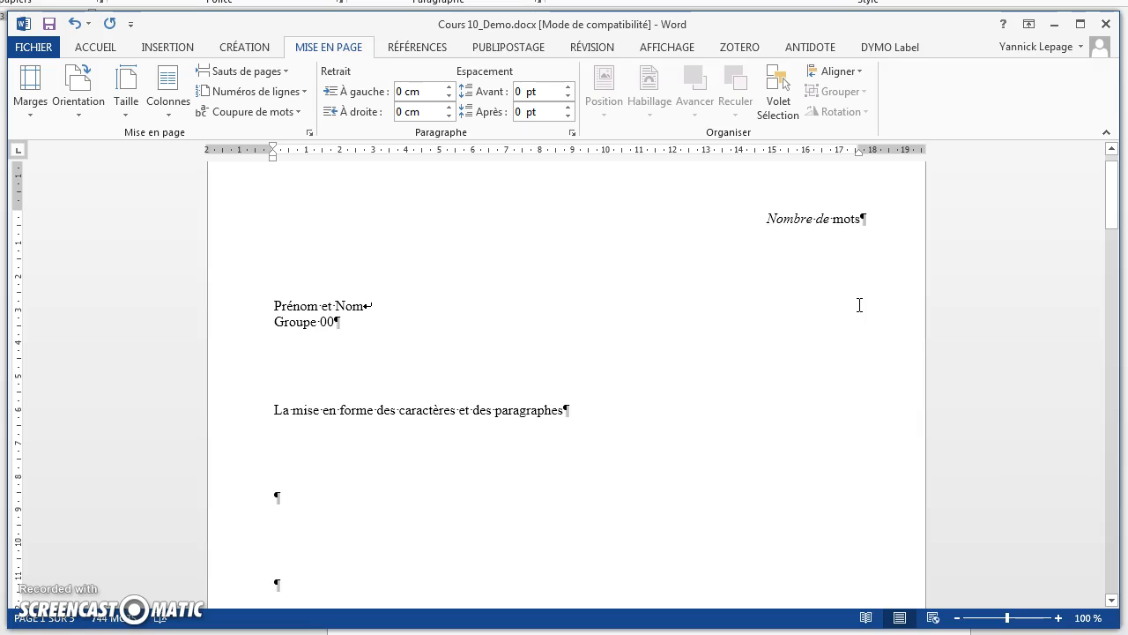
left_click(250, 309)
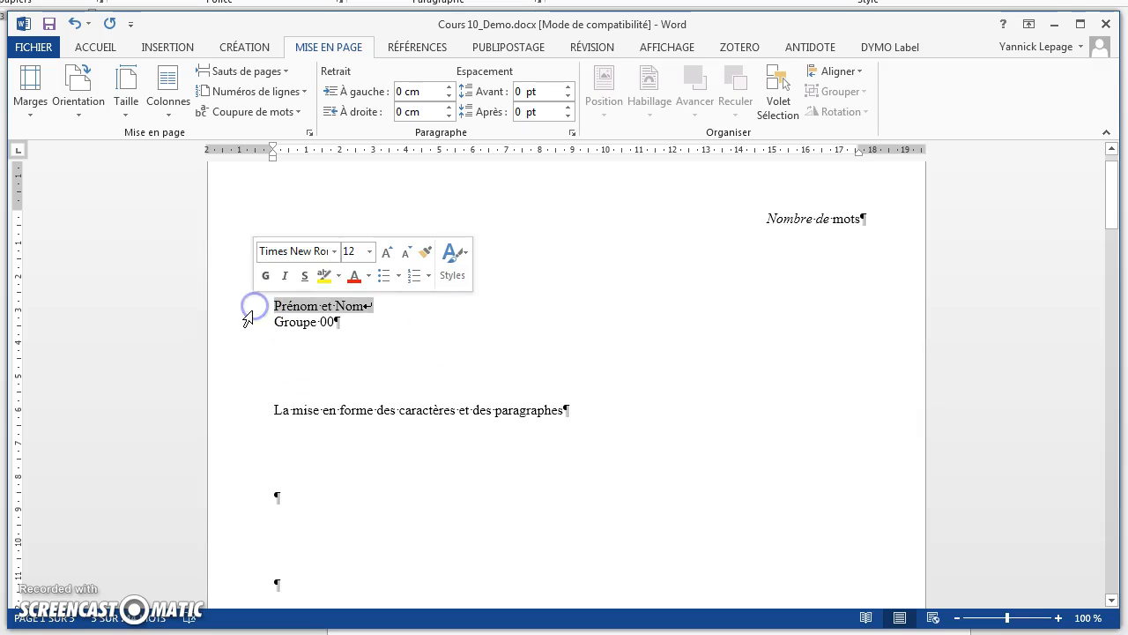
key("shift+Down")
key("shift+Down")
key("shift+Down")
key("shift+Down")
key("shift+Down")
key("shift+Down")
key("shift+Down")
key("shift+Down")
key("shift+Down")
key("shift+Down")
key("shift+Down")
key("shift+Down")
key("shift+Down")
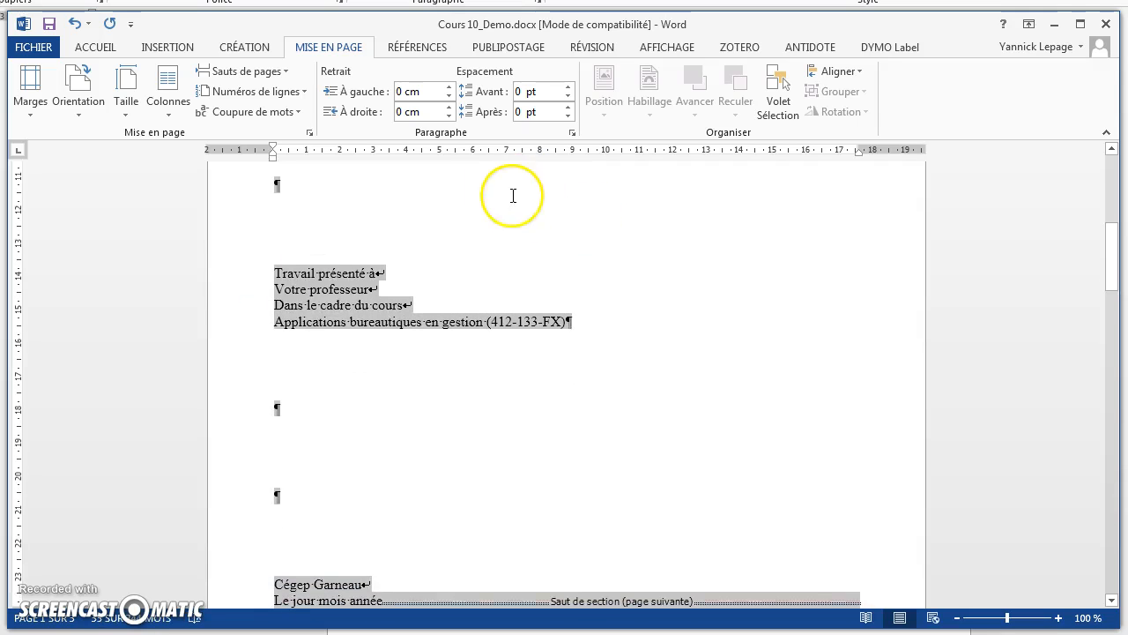
scroll(516, 194, "up", 1)
scroll(515, 187, "up", 3)
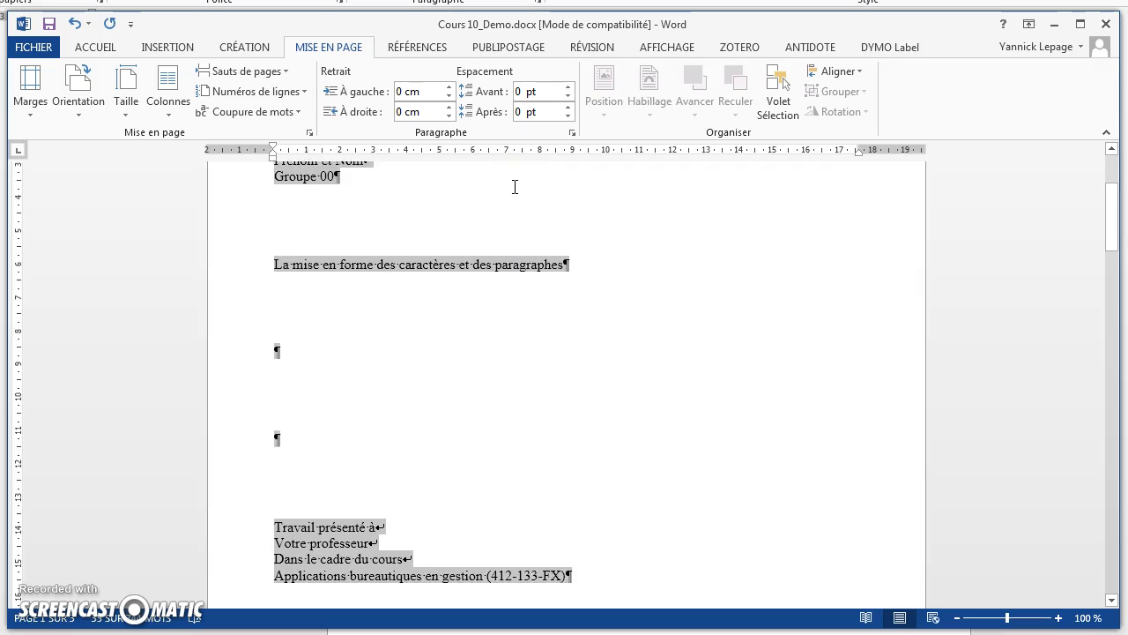
left_click(95, 49)
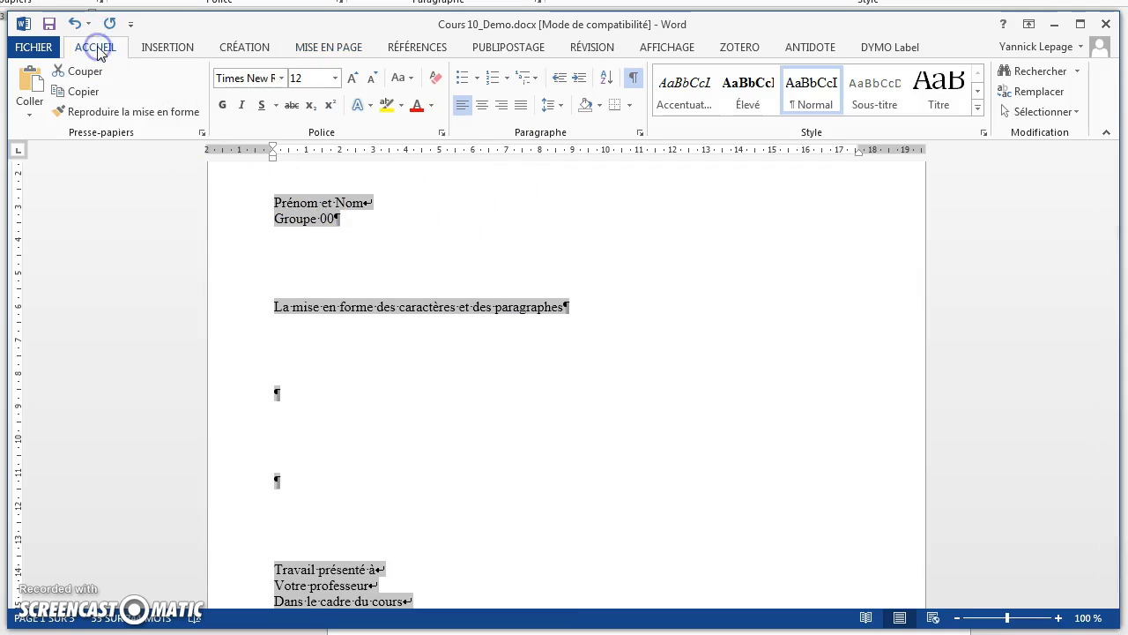
left_click(482, 105)
scroll(626, 361, "up", 2)
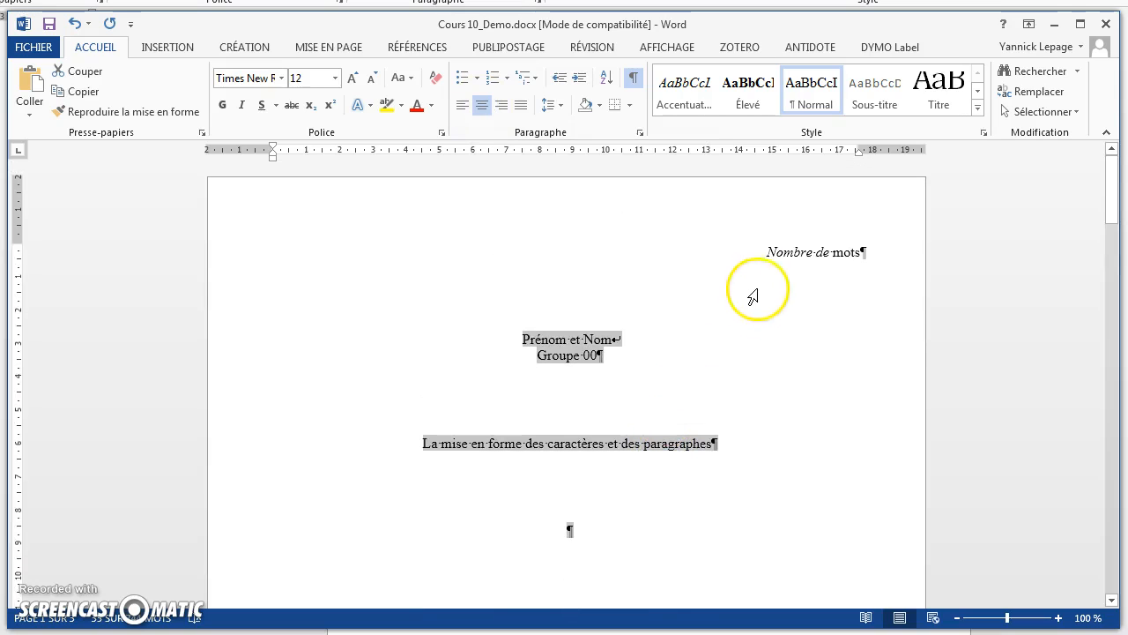
Step: Delete the two empty paragraphs between the title "La mise en forme des caractères et des paragraphes" and "Travail présenté à"
scroll(540, 361, "down", 1)
scroll(540, 362, "down", 6)
scroll(534, 364, "down", 1)
scroll(535, 364, "up", 5)
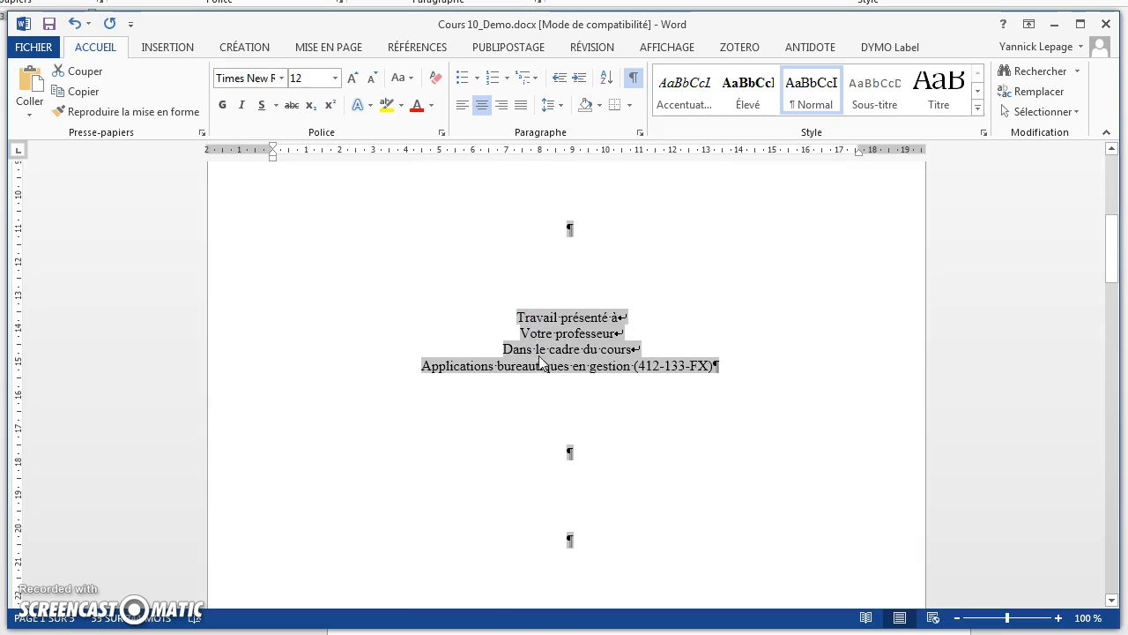
scroll(534, 364, "up", 2)
scroll(538, 353, "down", 1)
left_click(549, 379)
double_click(555, 397)
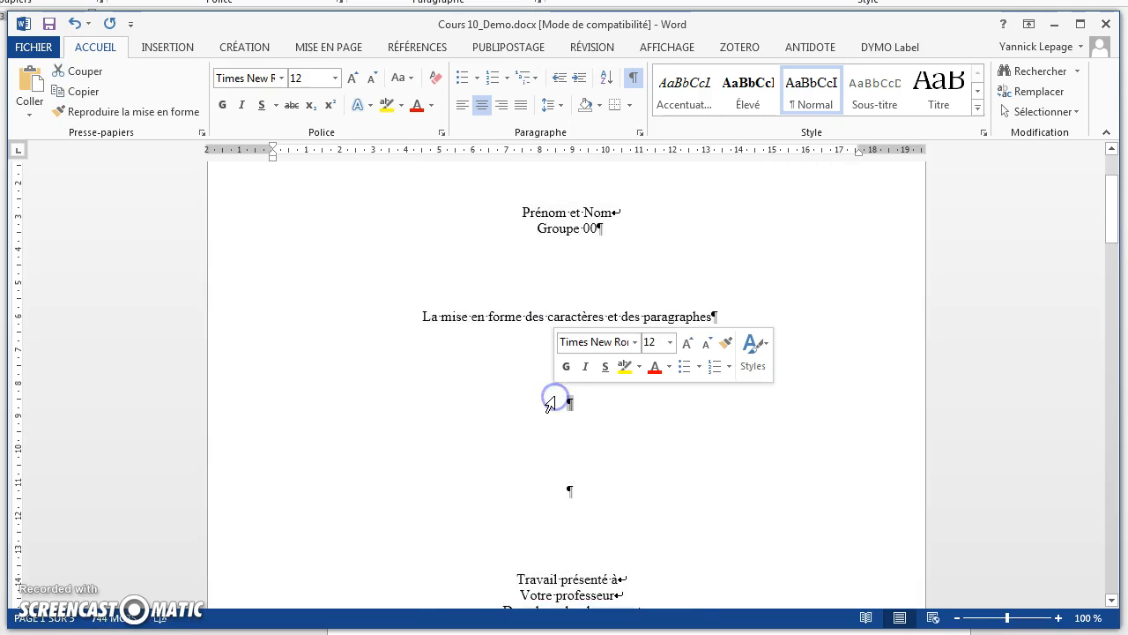
key("Delete")
key("Delete")
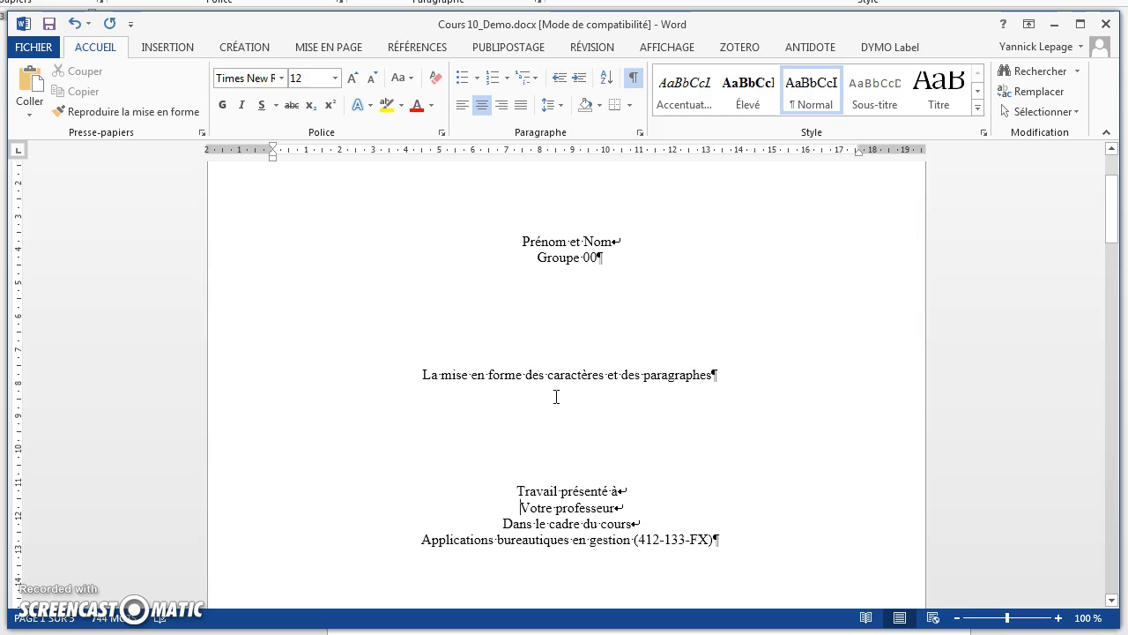
Step: Delete the two empty paragraphs between "Applications bureautiques en gestion (412-133-FX)" and "Cégep Garneau"
scroll(556, 397, "down", 2)
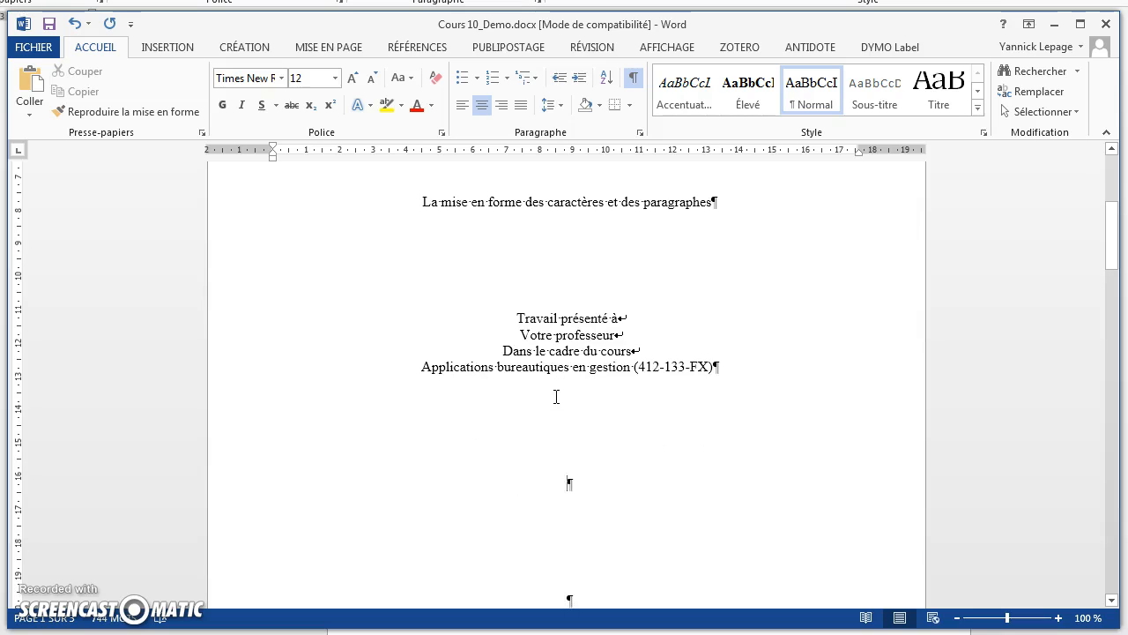
key("Delete")
key("Delete")
left_click(671, 381)
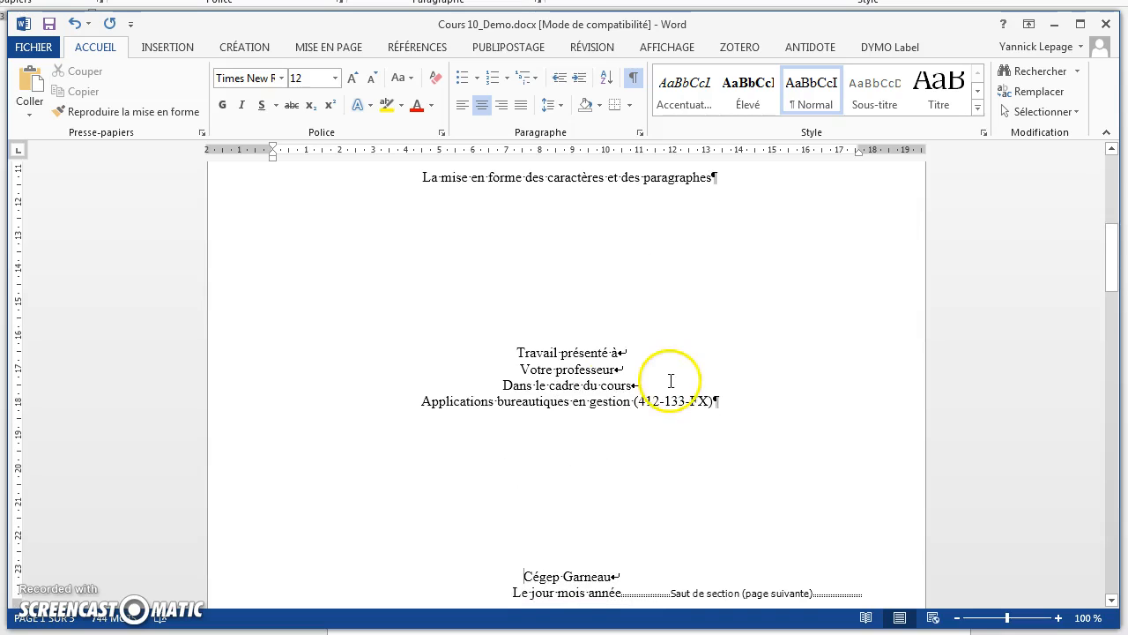
Step: Examine the whole title page's vertical distribution at 50 % zoom, then restore the view to 100 %
scroll(653, 377, "up", 2)
scroll(653, 376, "up", 3)
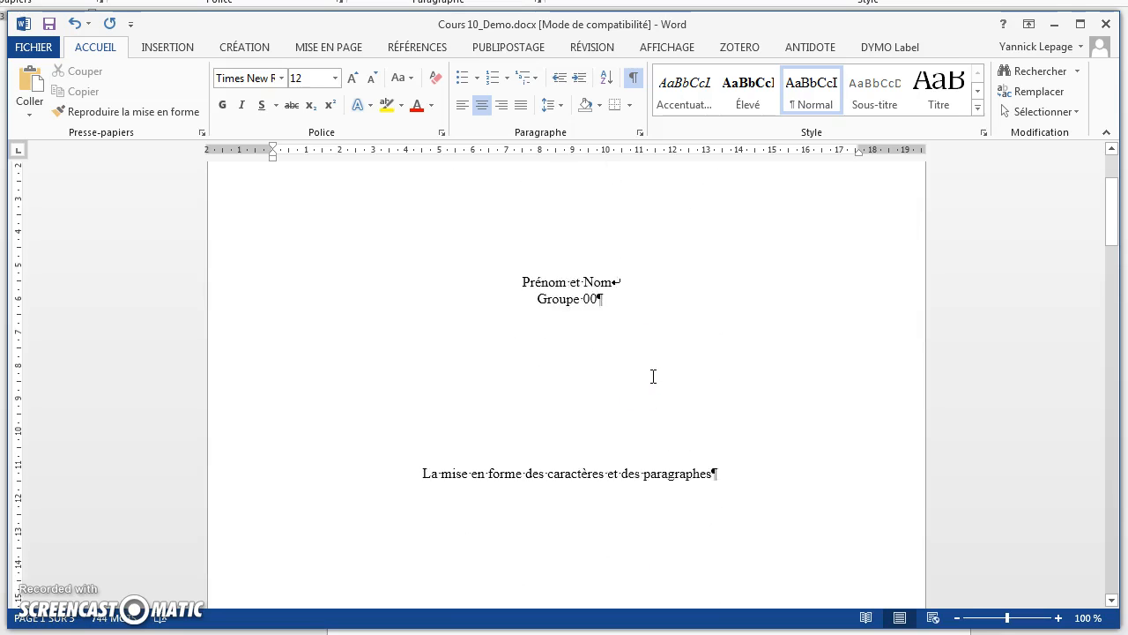
left_click(960, 618)
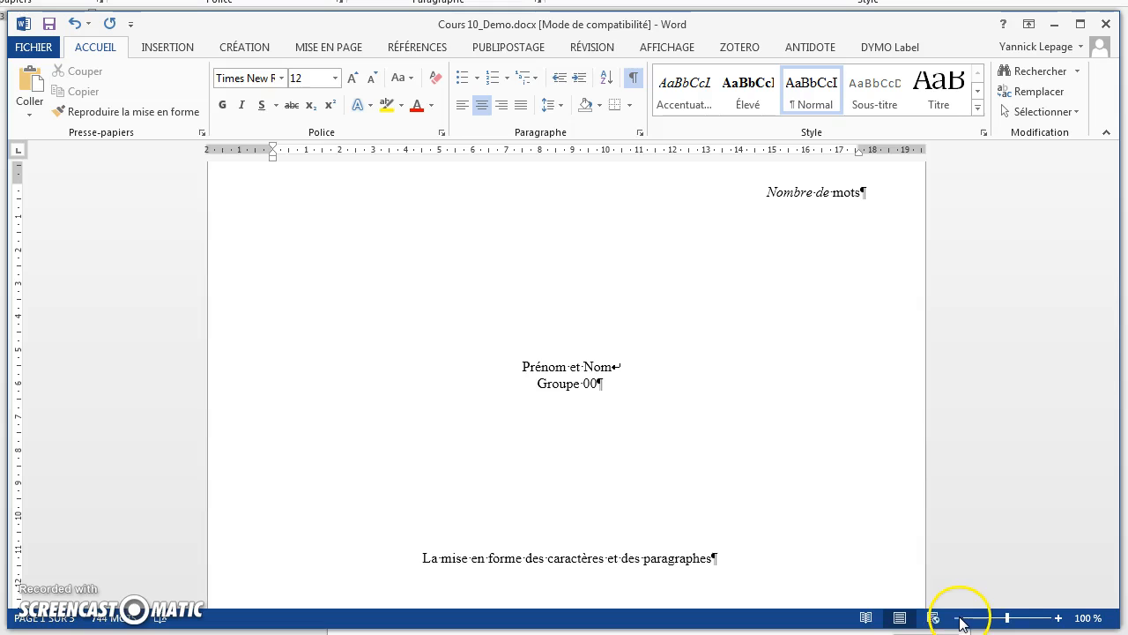
left_click(960, 618)
left_click(959, 617)
left_click(960, 617)
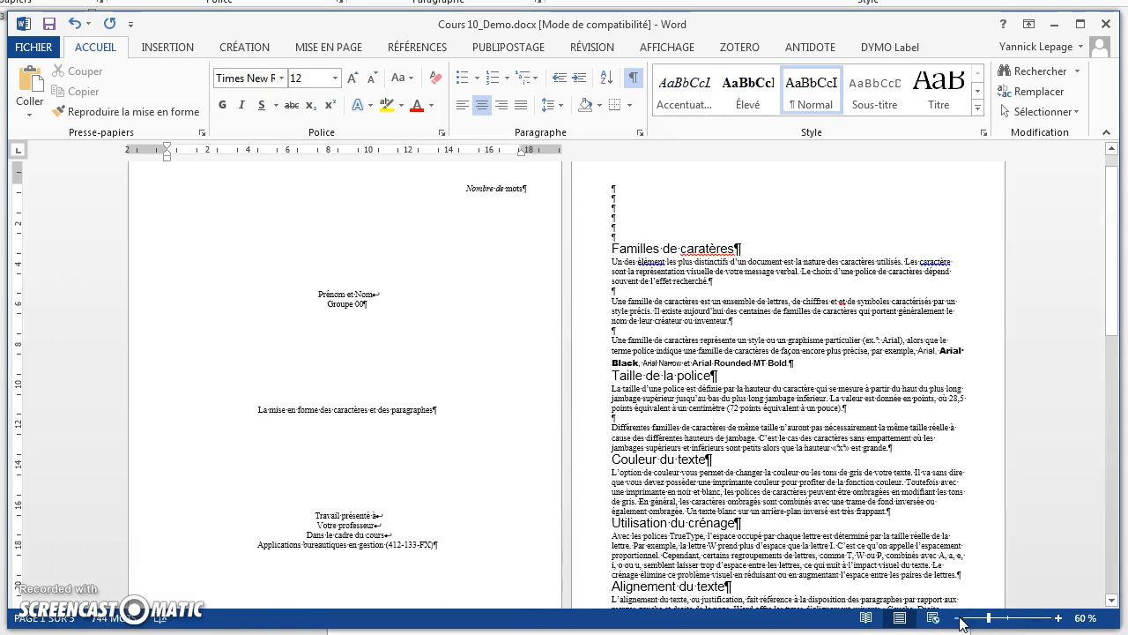
left_click(959, 618)
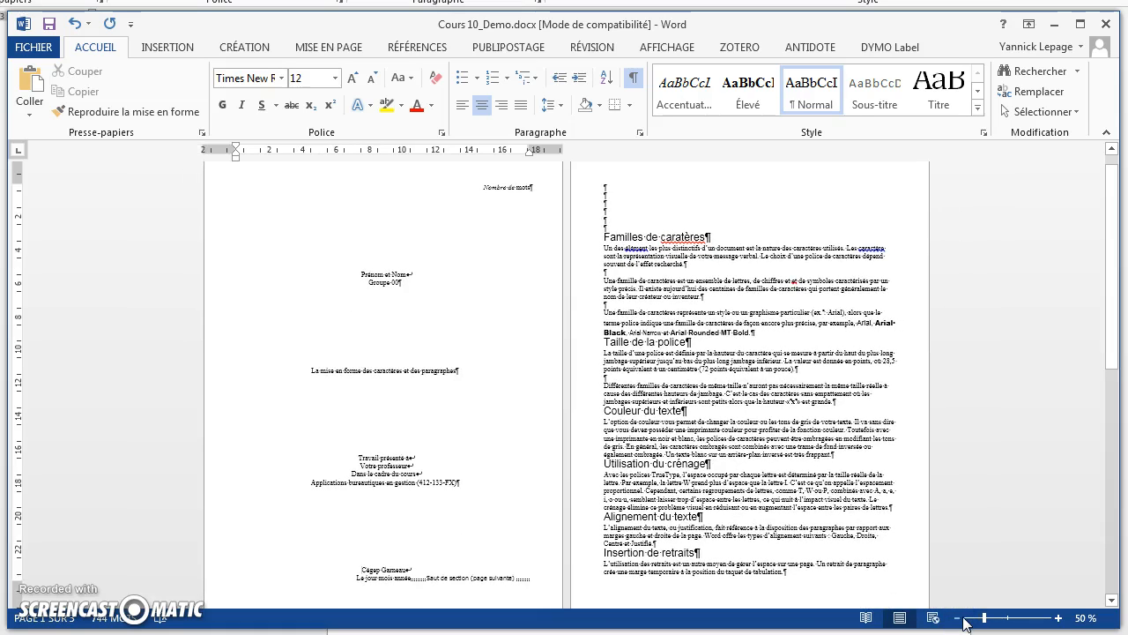
left_click(1058, 618)
left_click(1057, 617)
left_click(1057, 618)
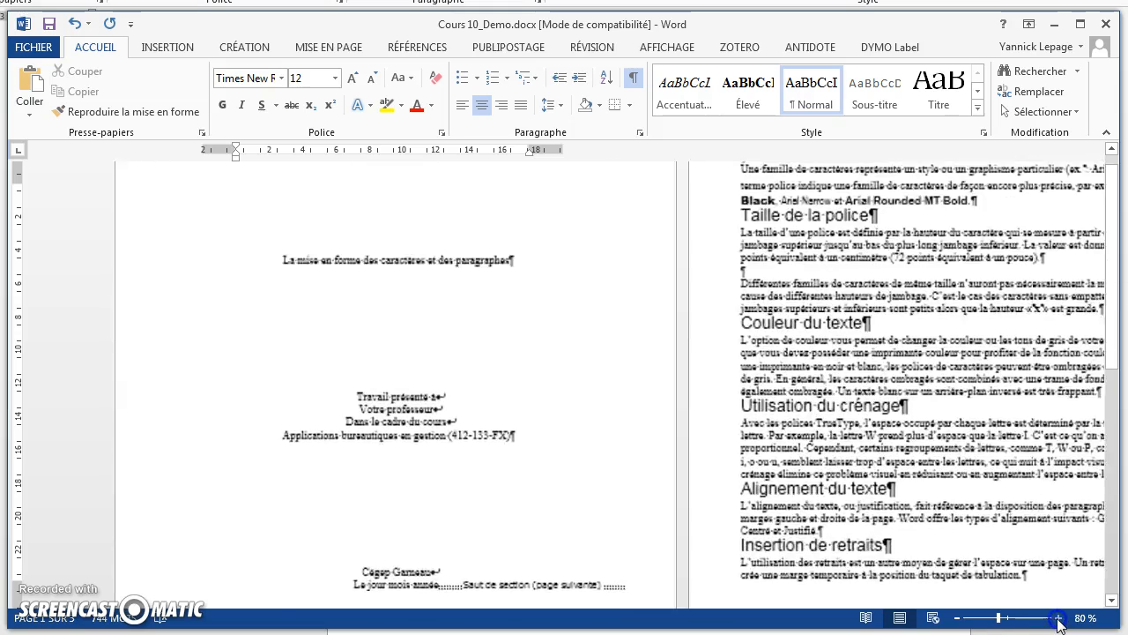
left_click(1058, 618)
left_click(1058, 618)
scroll(644, 322, "up", 8)
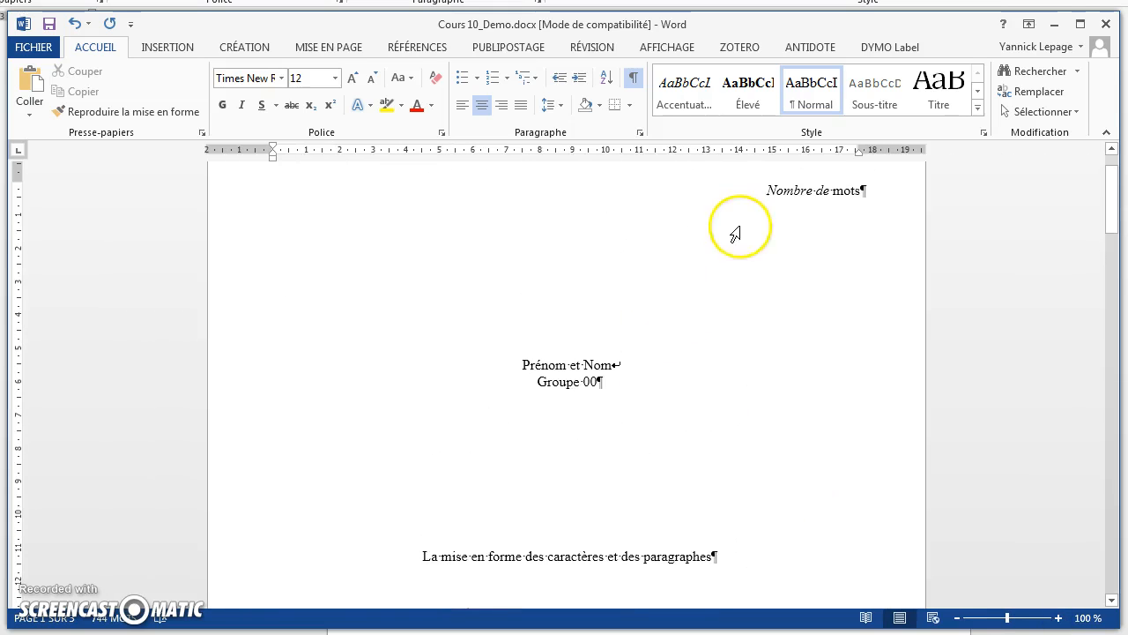
Step: Replace the placeholder "Nombre de" before "mots" with a NumWords field
left_click(764, 190)
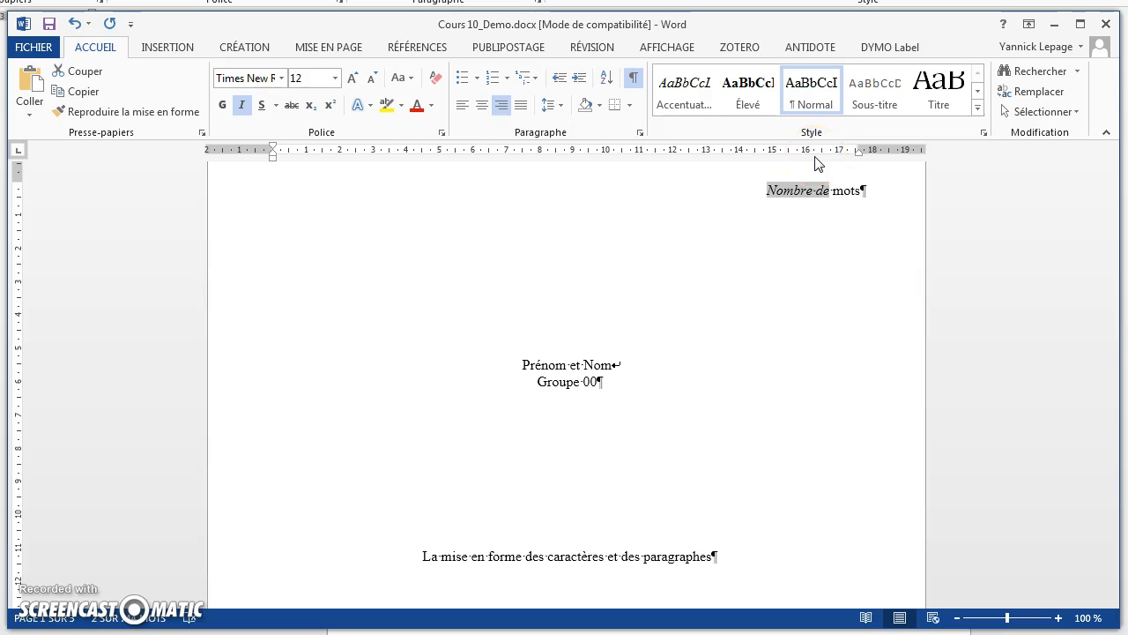
left_click(160, 52)
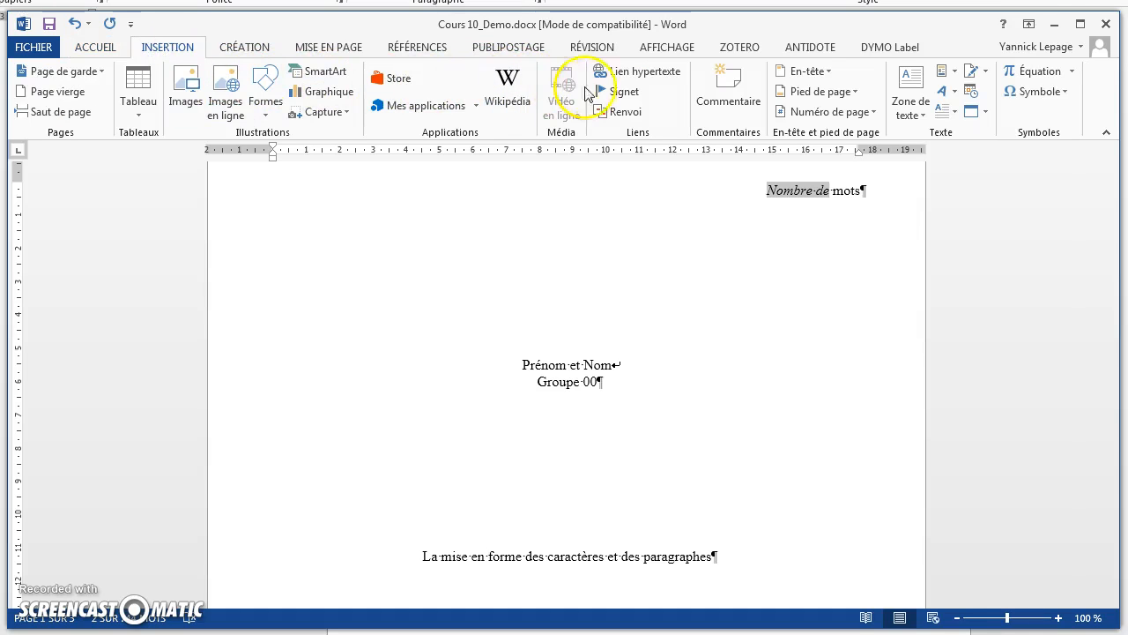
left_click(954, 71)
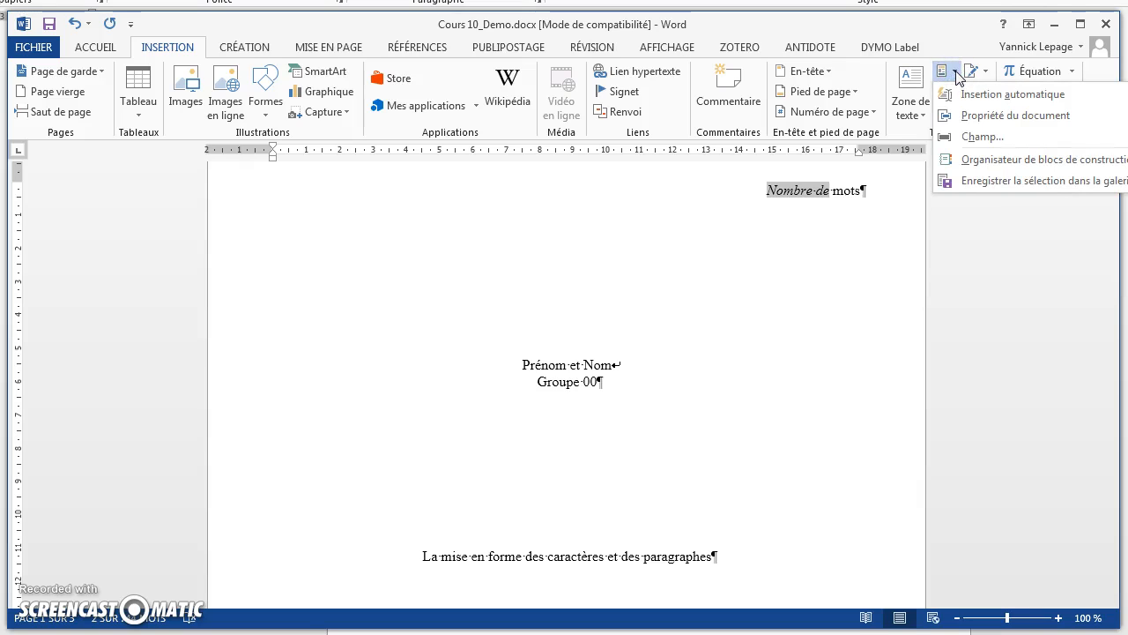
left_click(973, 144)
left_click_drag(363, 244, 357, 309)
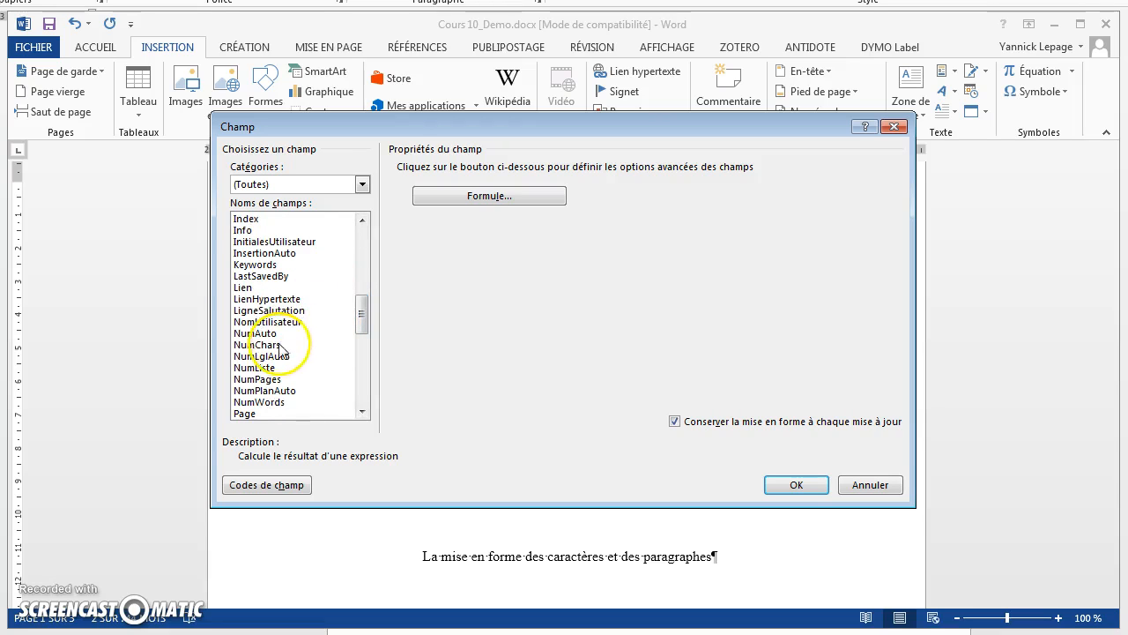
double_click(253, 403)
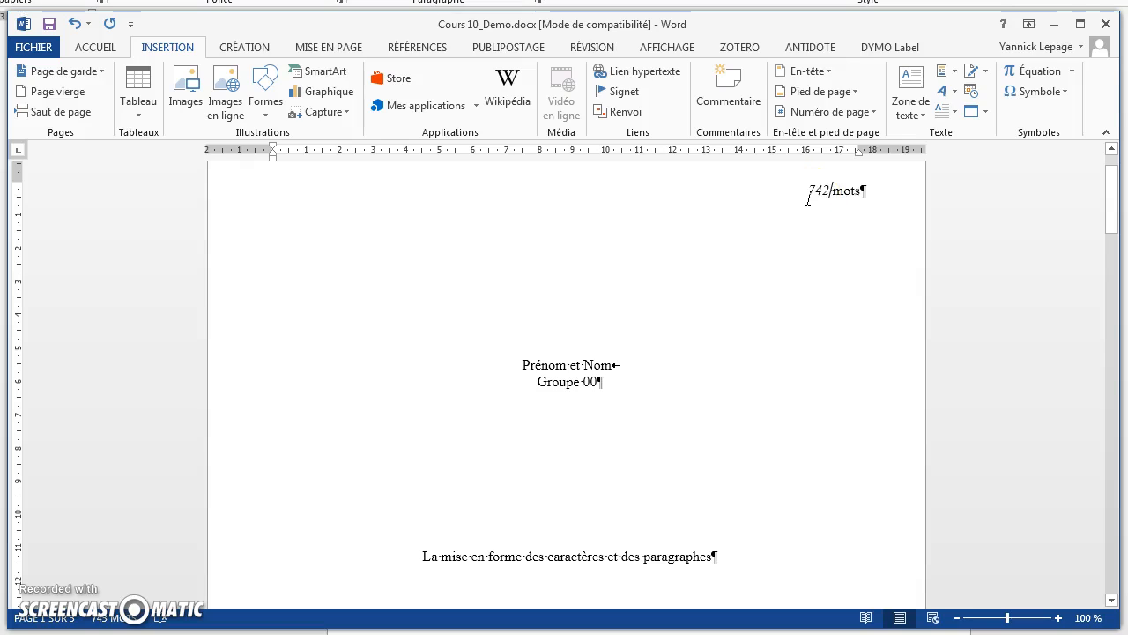
Step: Remove the italic formatting from the word count field before "mots"
double_click(809, 192)
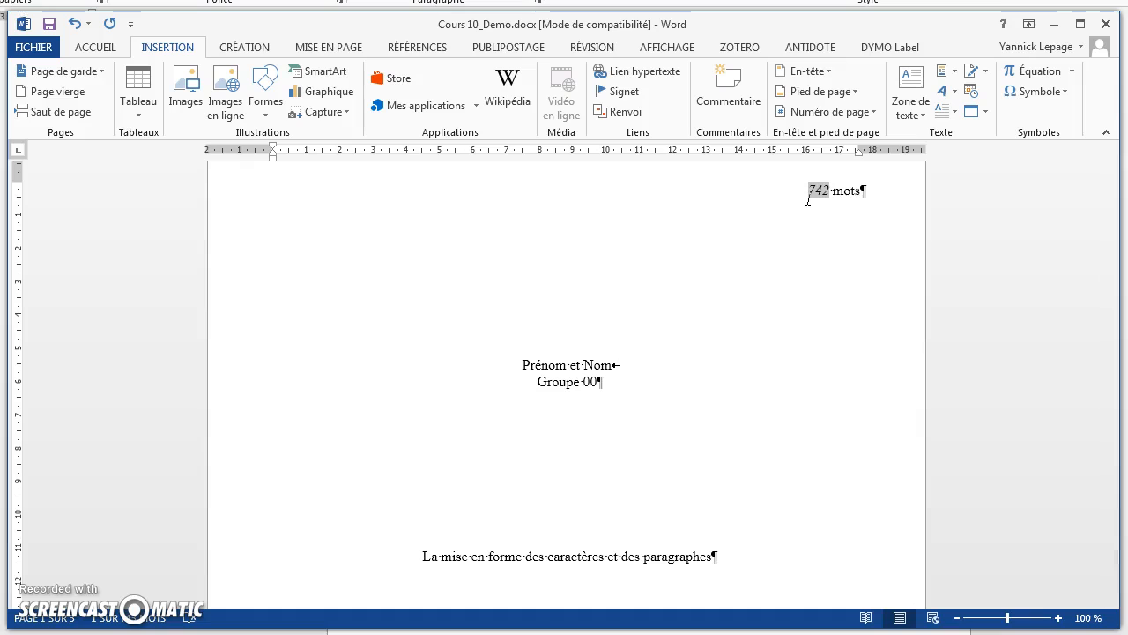
left_click(99, 48)
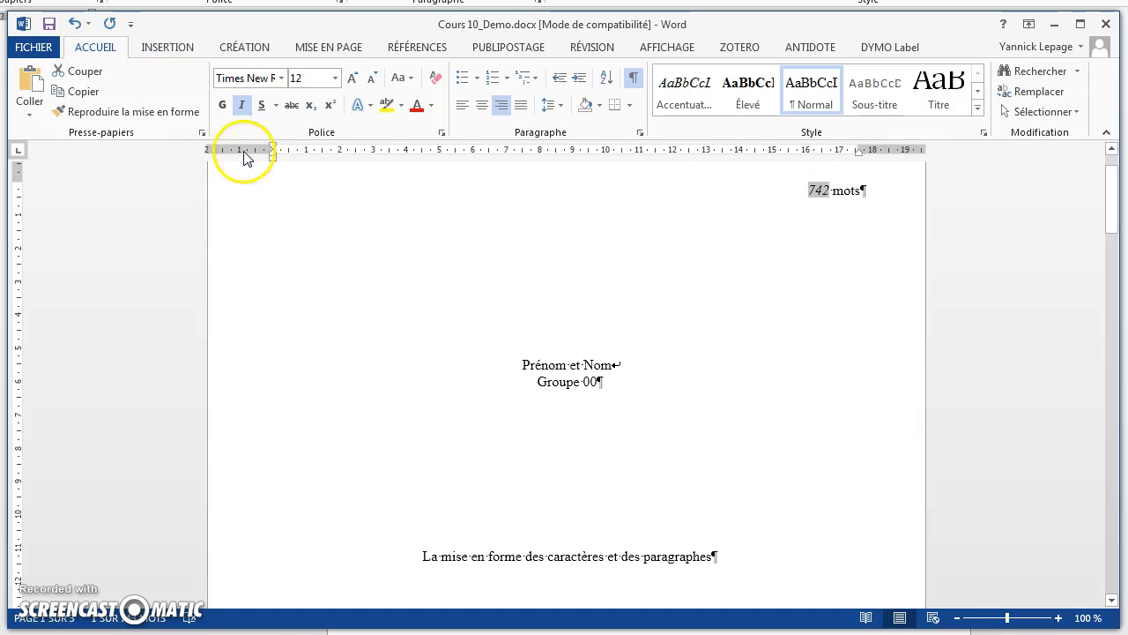
left_click(242, 107)
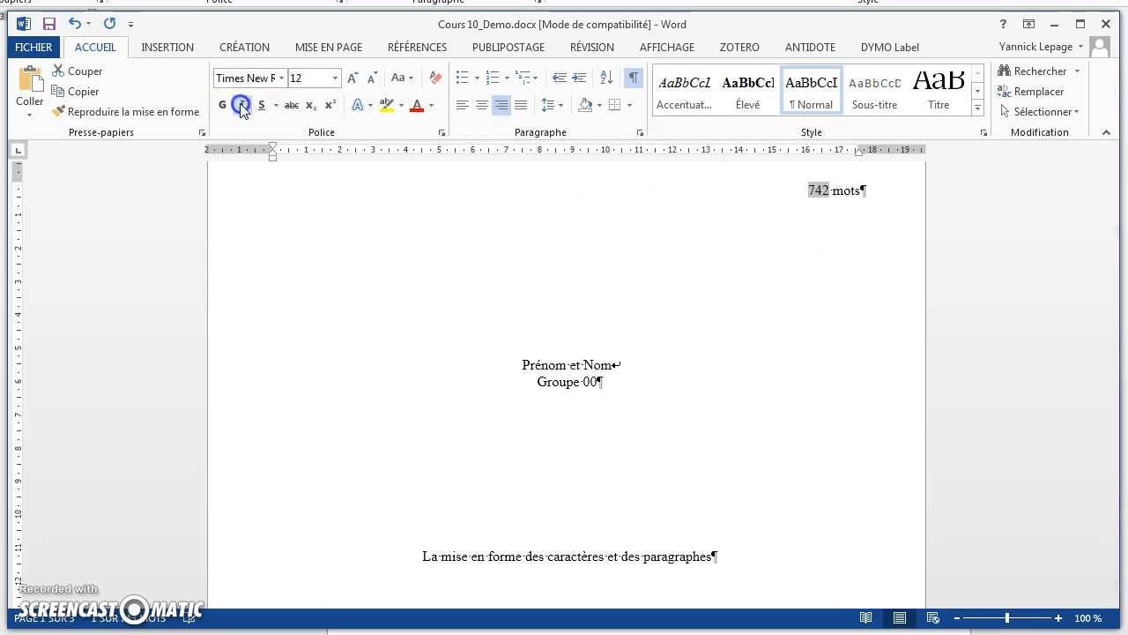
left_click(458, 458)
scroll(464, 450, "down", 5)
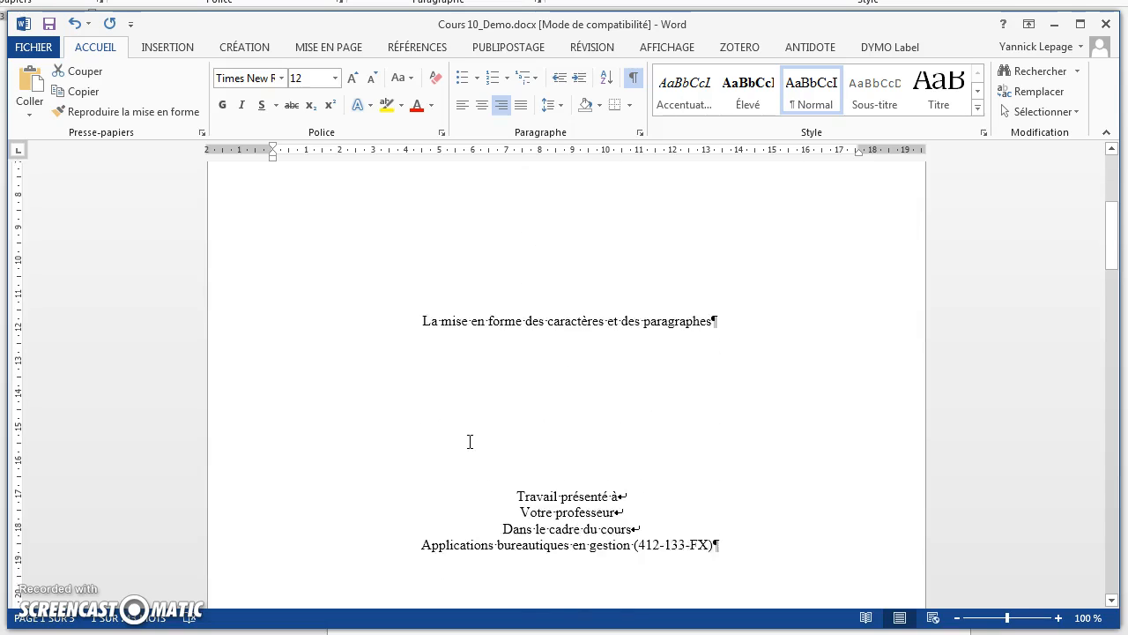